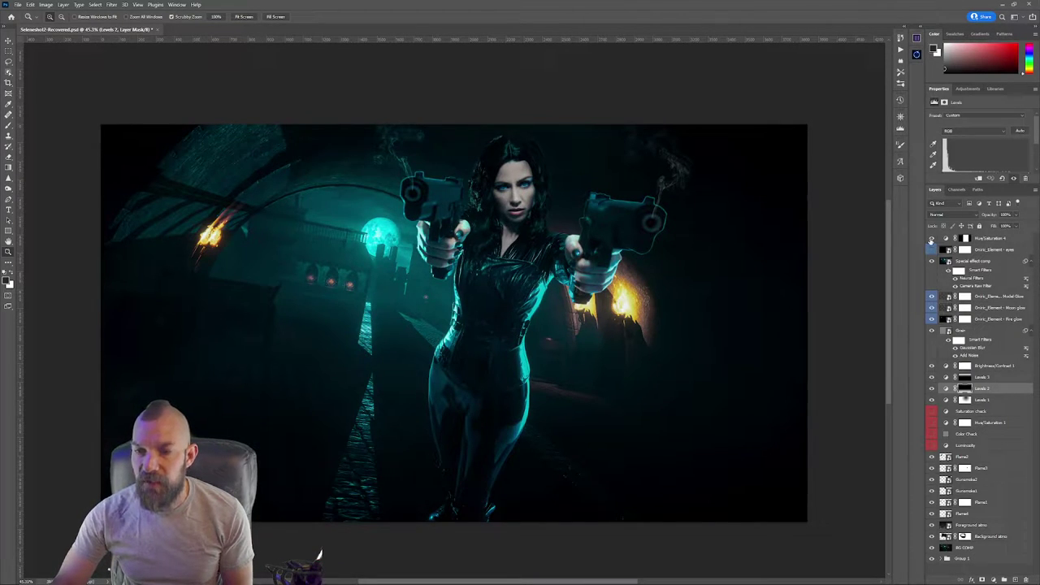
Hide all layers from Hue/Saturation 4 down to Group 1, and expand Group 1 to list its contents
left_click(932, 238)
left_click_drag(932, 296, 932, 562)
left_click(941, 559)
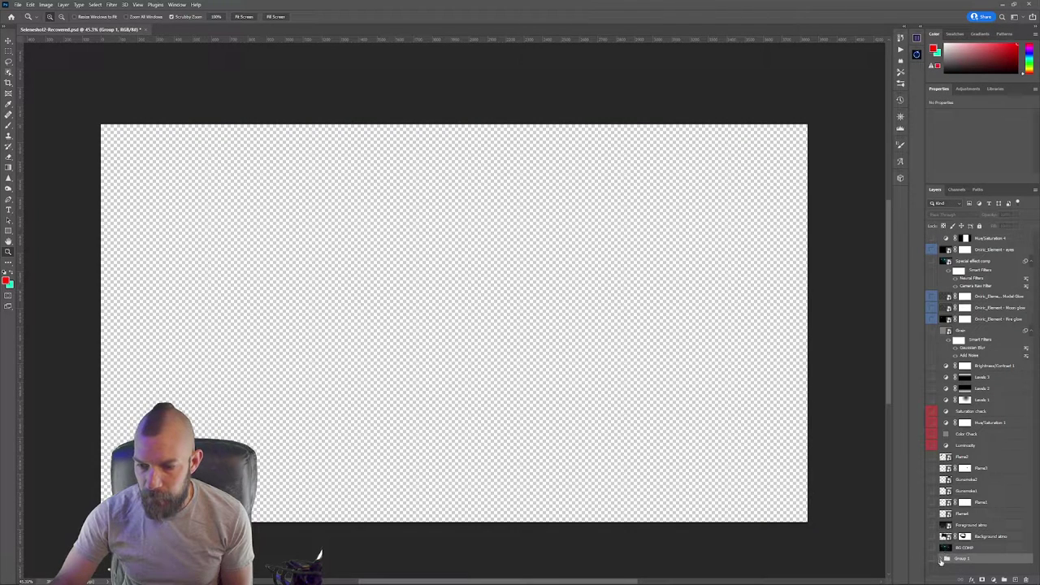
left_click(941, 560)
scroll(942, 536, "down", 5)
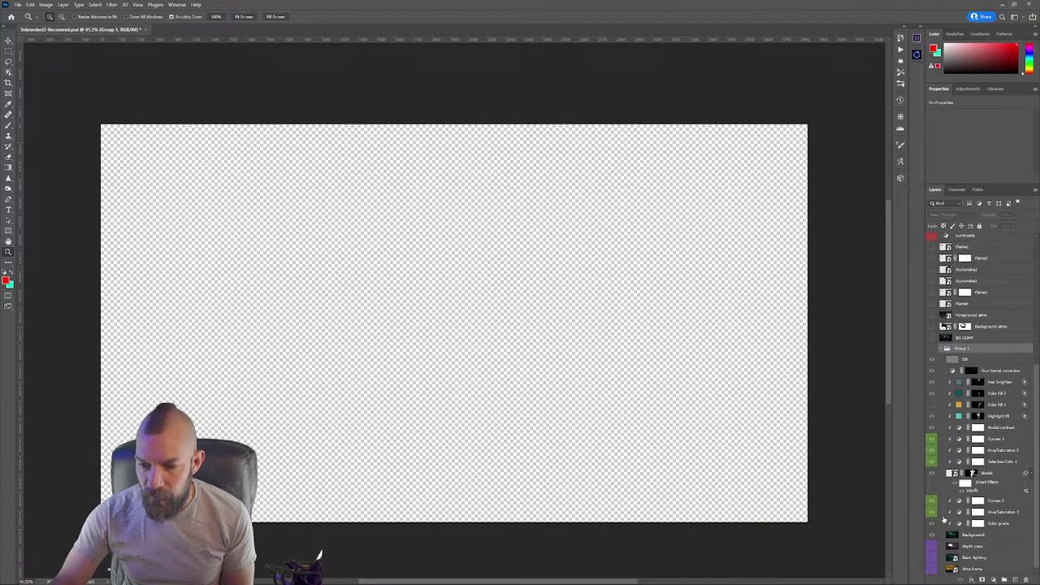
Make Group 1 visible and hide its model and adjustment layers so that only the Wire frame layer is displayed
left_click(932, 571)
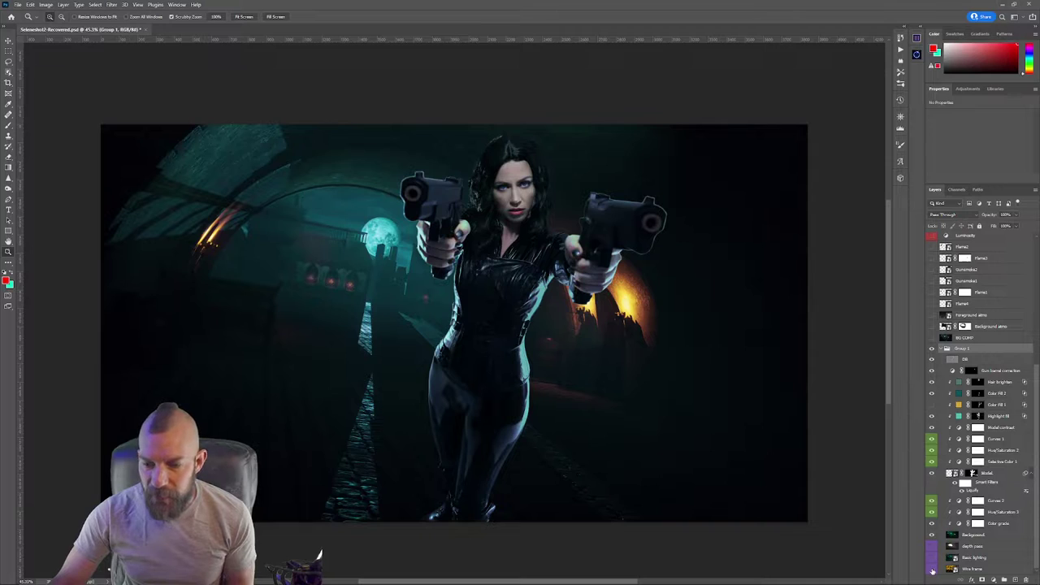
scroll(929, 426, "up", 2)
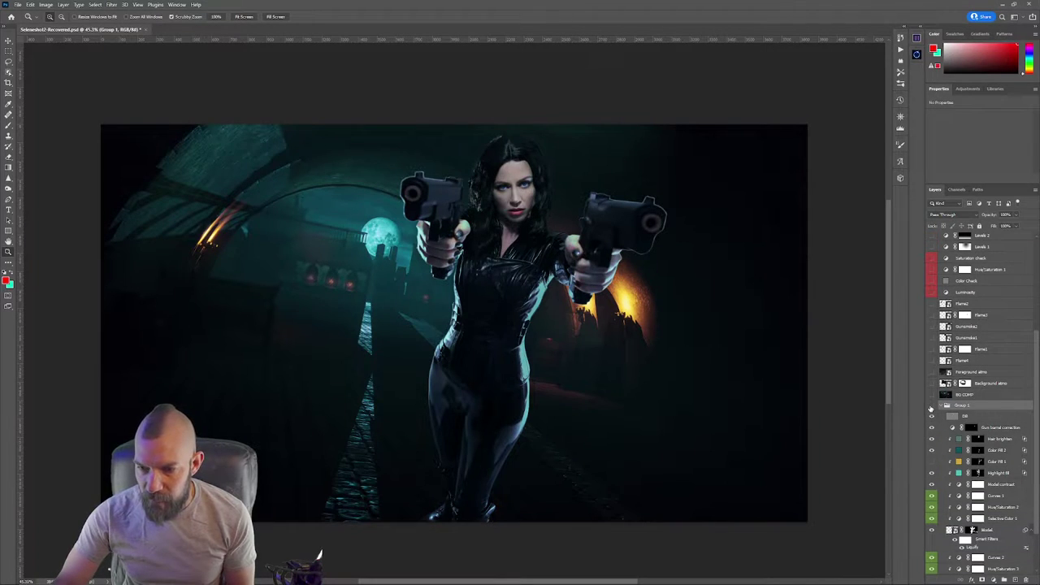
left_click(932, 405)
left_click(932, 406)
left_click_drag(932, 417, 932, 465)
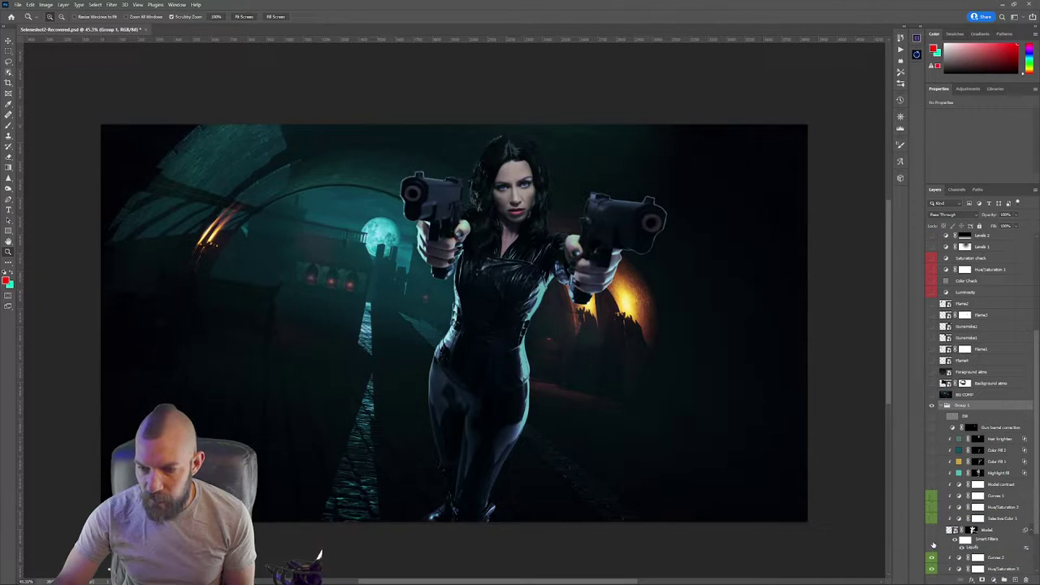
mouse_move(931, 572)
left_mouse_down()
mouse_move(933, 533)
mouse_move(932, 552)
left_mouse_up()
left_click(931, 569)
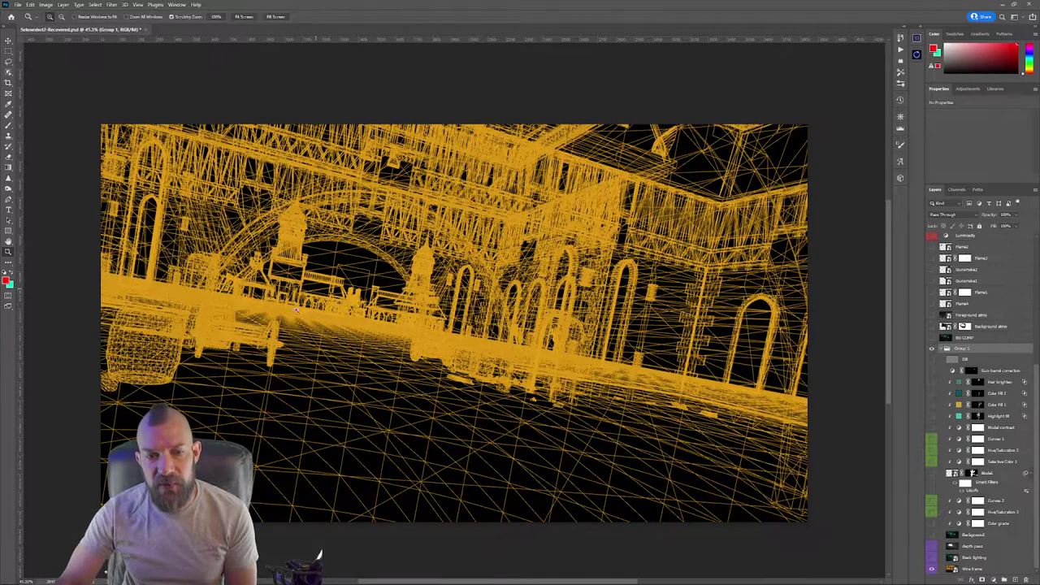
Reveal the Basic lighting, depth pass and Background layers one after another above the wireframe
left_click(932, 559)
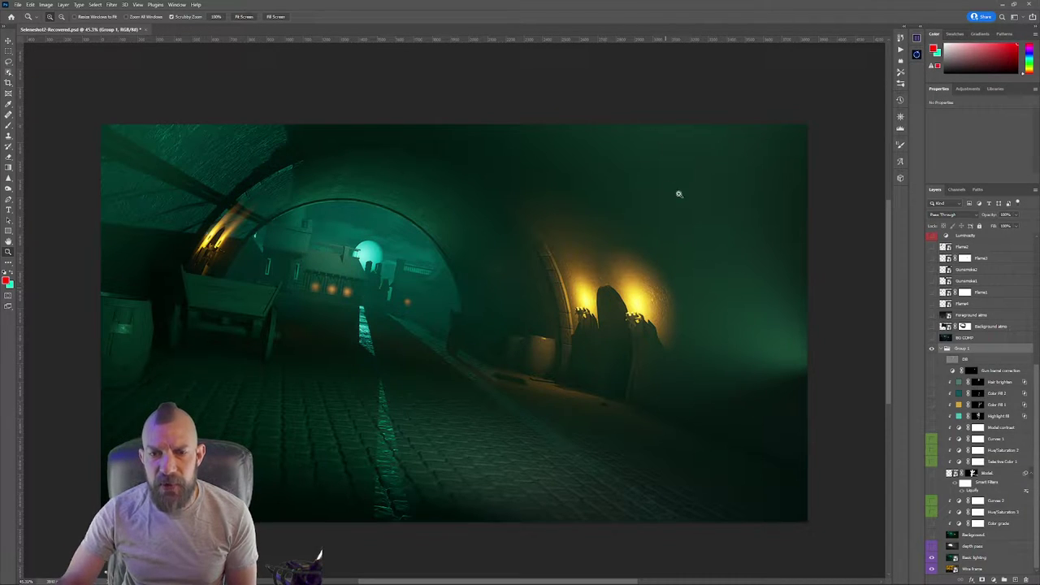
left_click(932, 547)
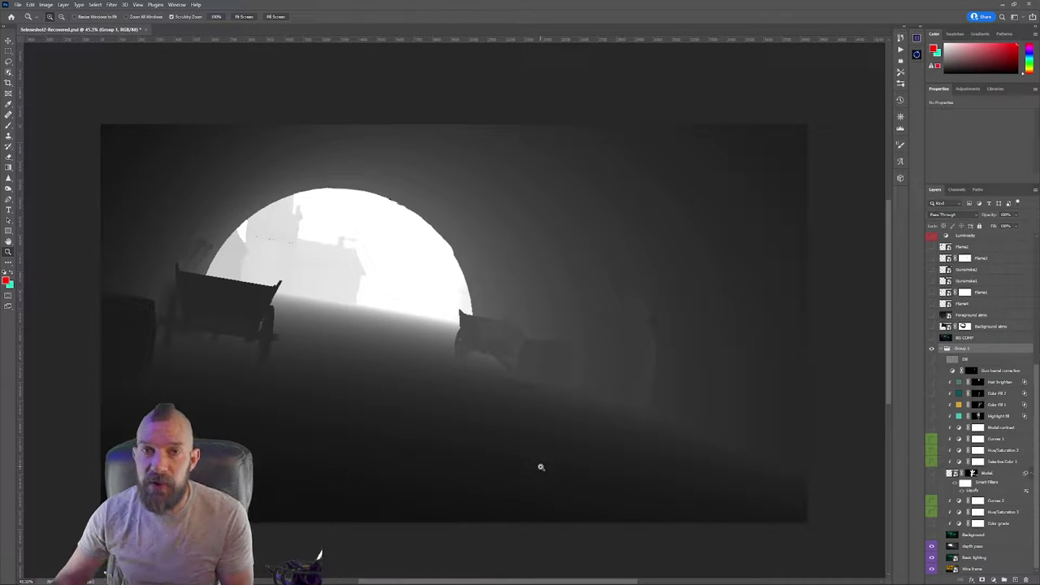
left_click(932, 568)
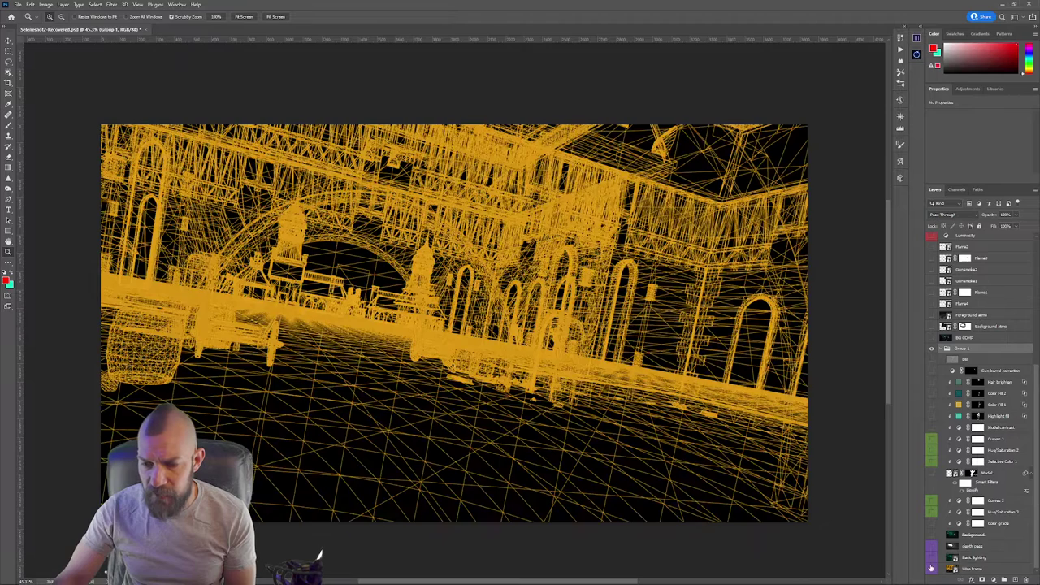
mouse_move(931, 557)
left_mouse_down()
mouse_move(932, 546)
mouse_move(931, 574)
left_mouse_up()
left_click(932, 535)
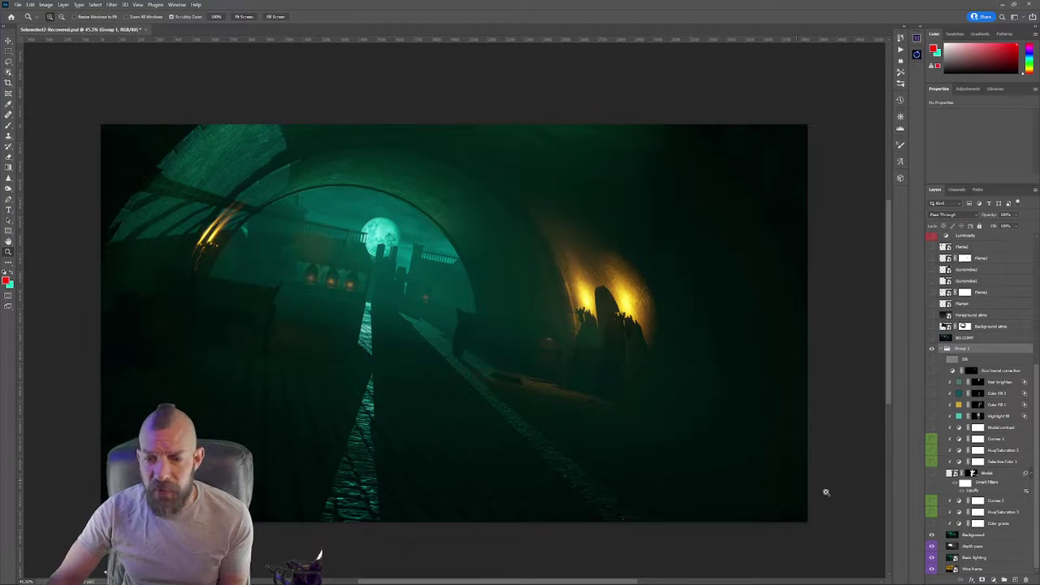
Show the Model layer with its Selective Color 1, Hue/Saturation 2, Curves 1 and Model contrast adjustments
left_click(932, 473)
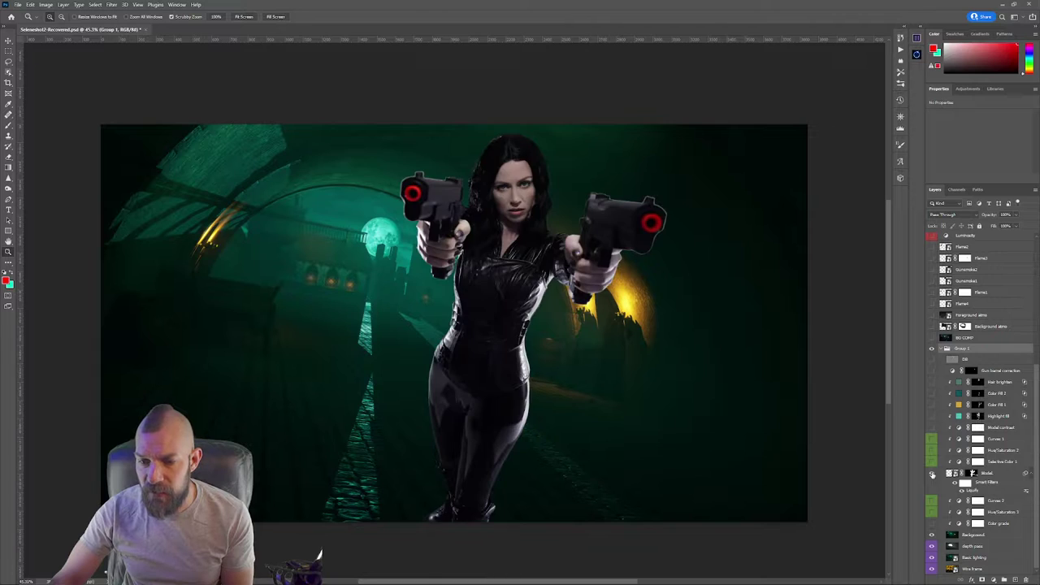
scroll(932, 479, "up", 1)
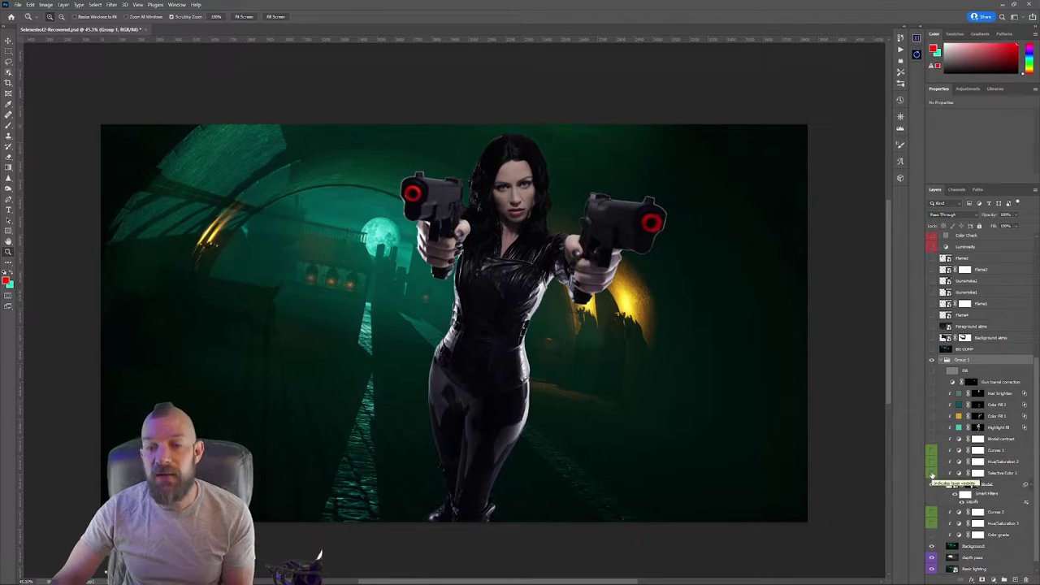
left_click_drag(932, 475, 931, 444)
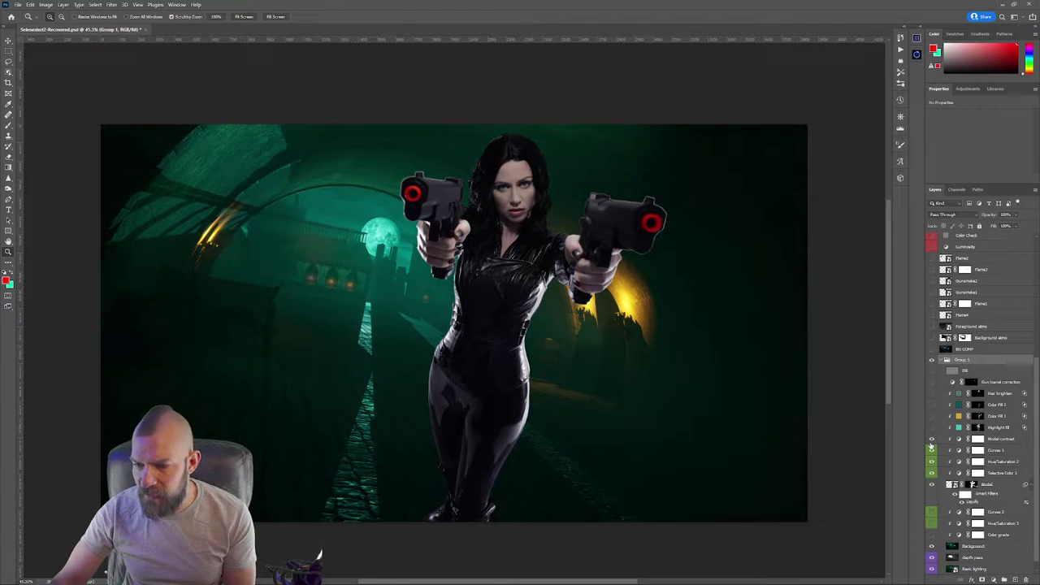
Compare the model with and without the Model contrast adjustment by toggling its visibility
left_click(932, 439)
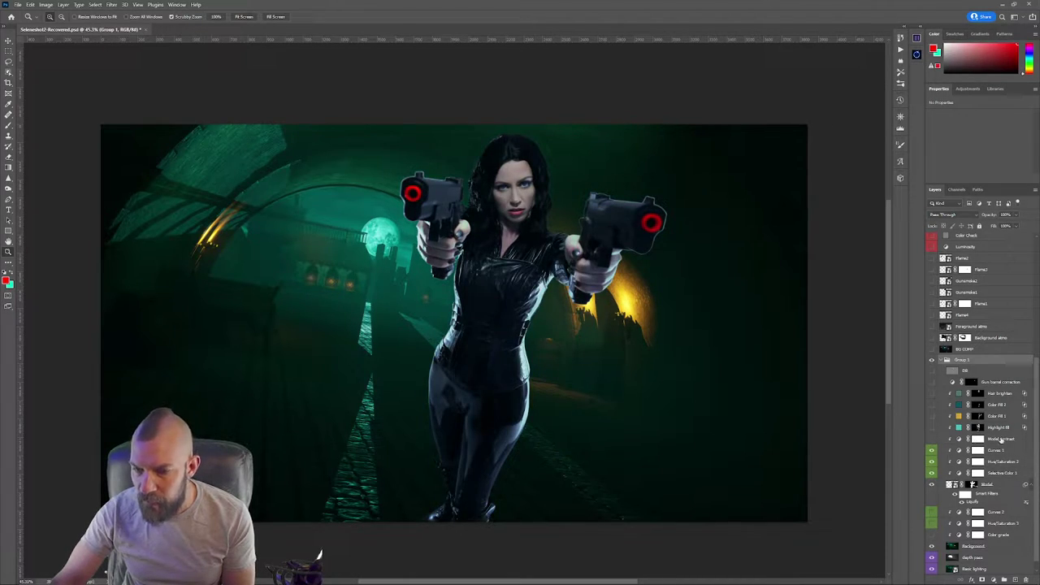
left_click(932, 439)
left_click(932, 439)
left_click(932, 440)
left_click(932, 440)
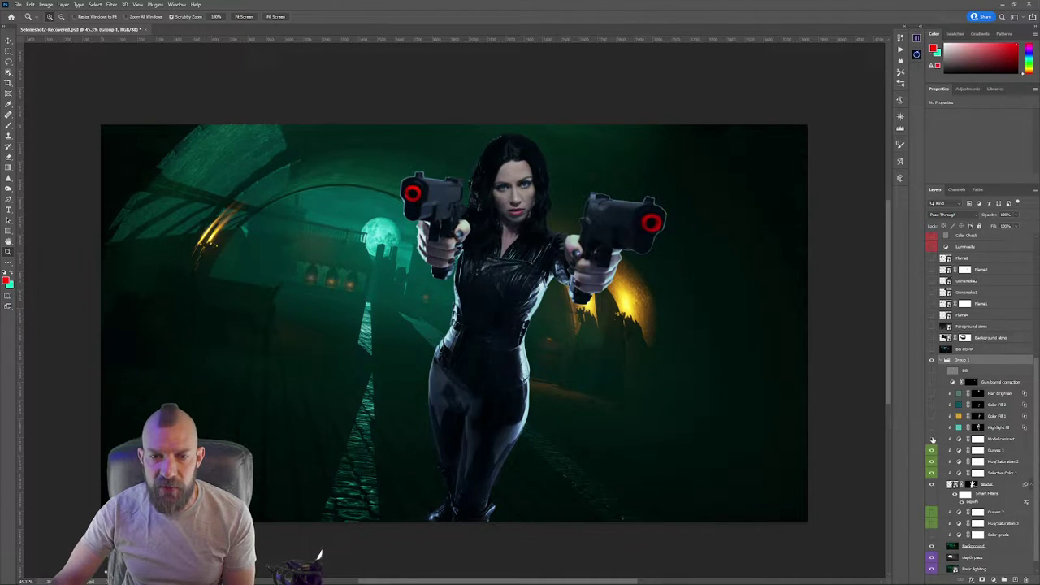
left_click(932, 439)
left_click(932, 439)
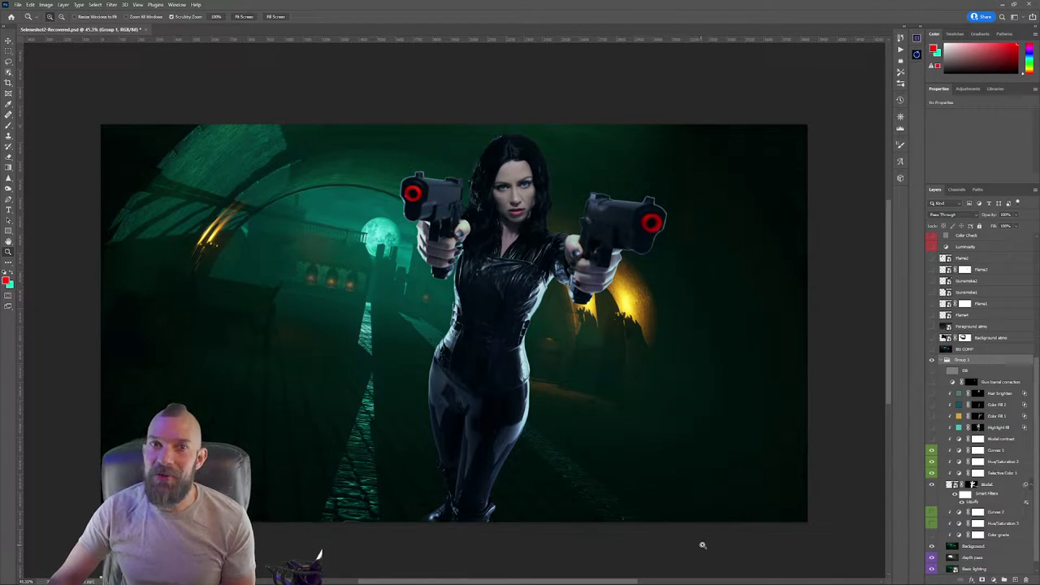
Show the Background's color adjustments and Model contrast, plus the fill layers from Hair brighten down to Highlight fill
left_click(932, 524)
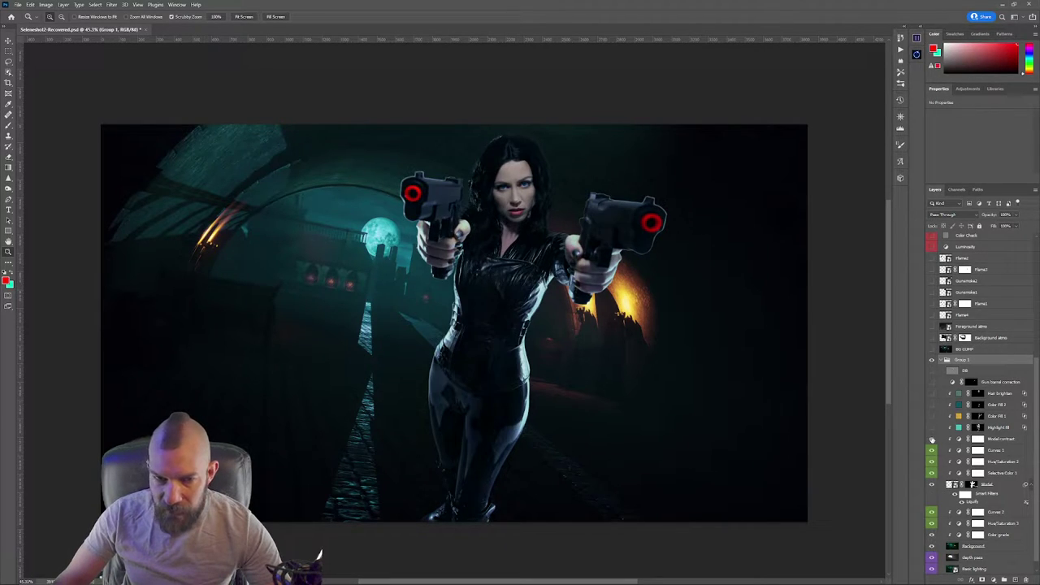
scroll(934, 442, "up", 1)
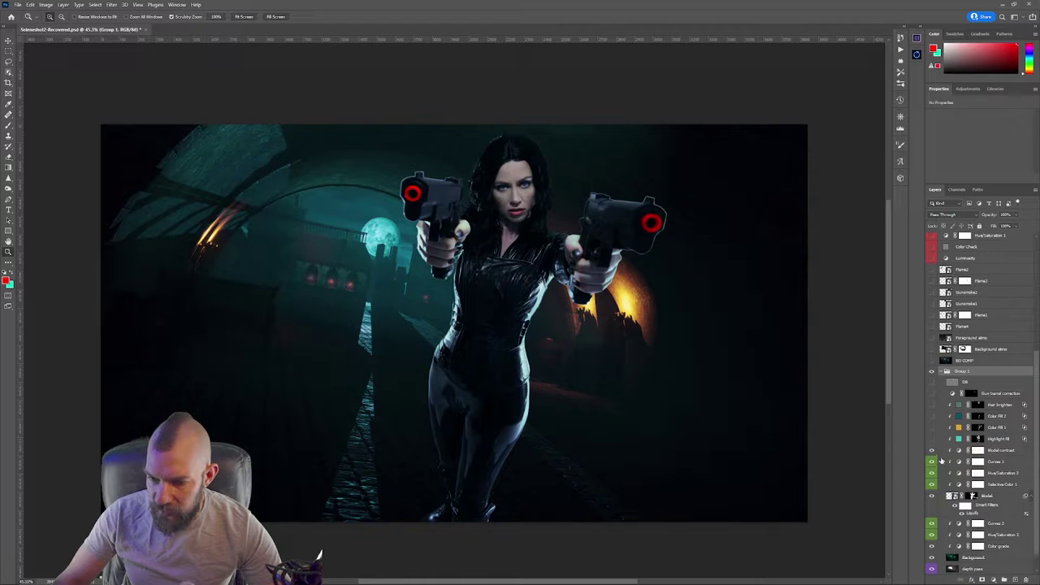
left_click(960, 441)
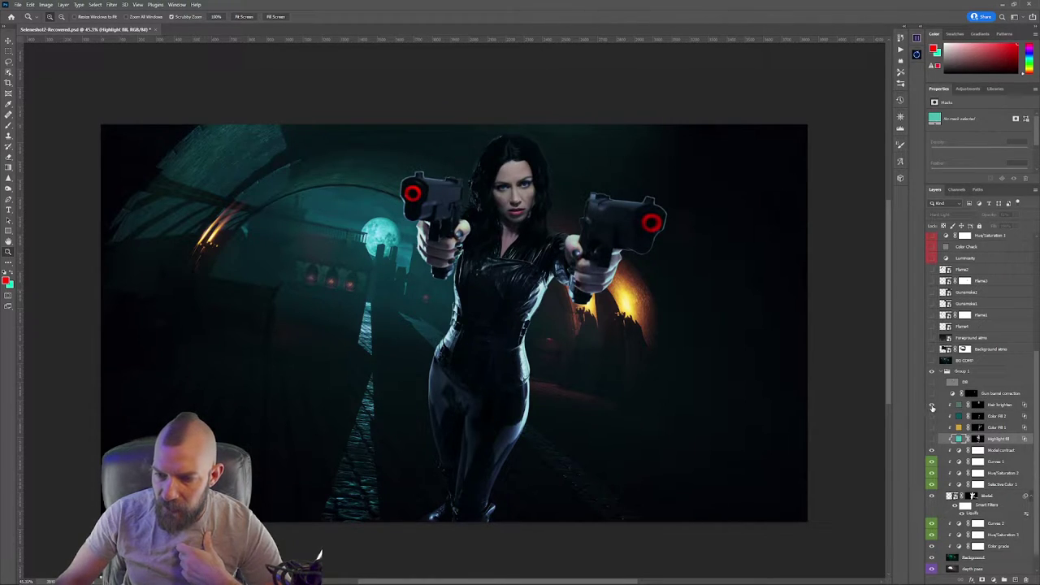
left_click_drag(932, 406, 932, 439)
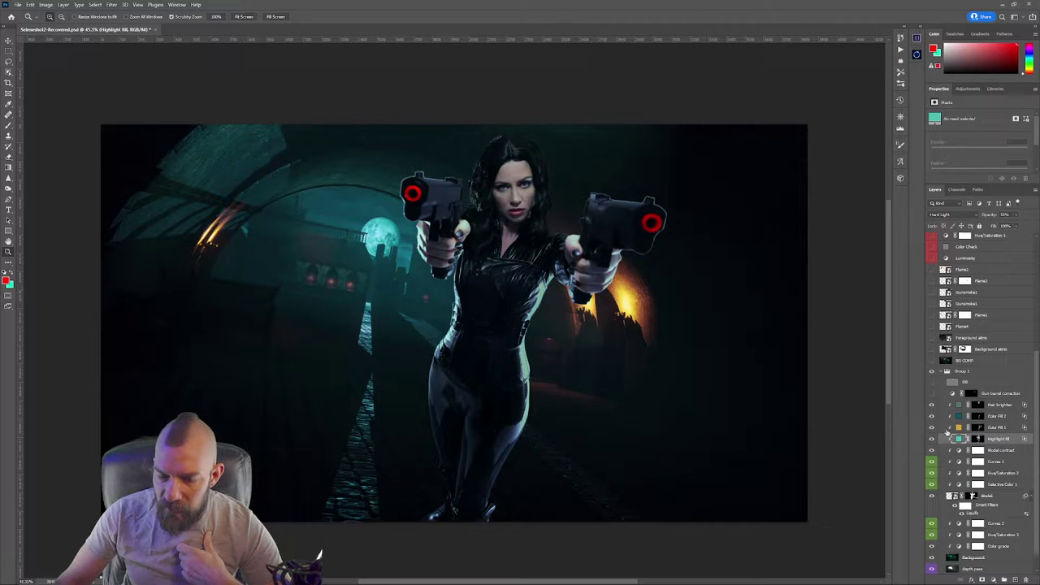
Examine the Highlight fill layer's mask as a red overlay on the image, and turn the overlay off again
left_click(978, 439)
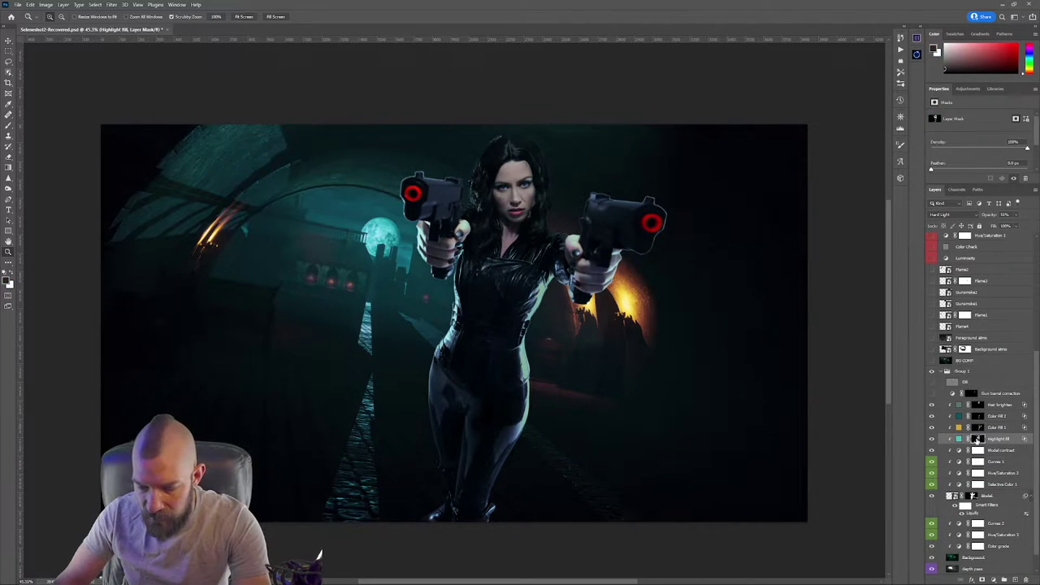
key("backslash")
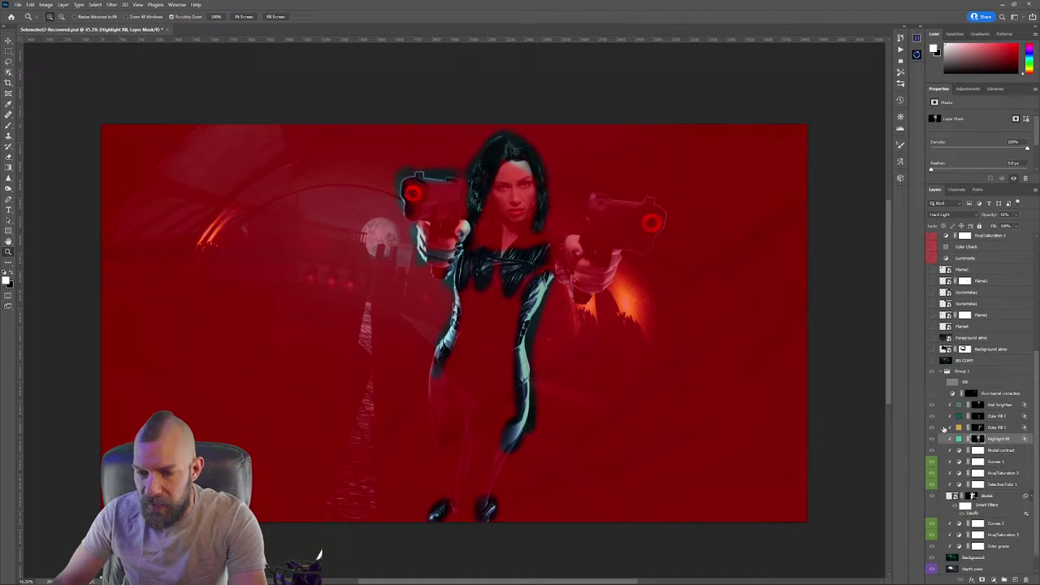
left_click(995, 428)
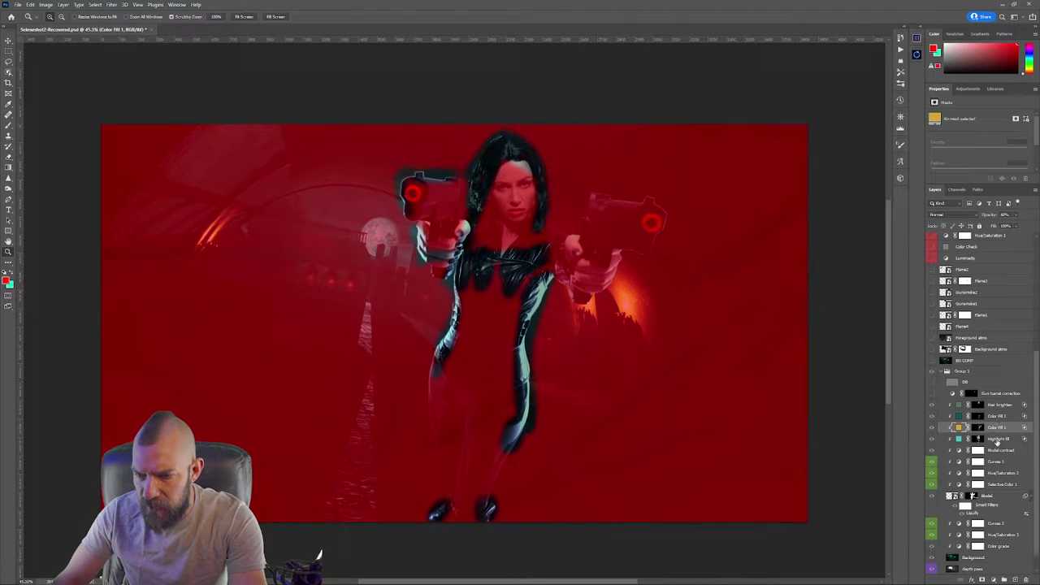
left_click(997, 439)
left_click(978, 440, "alt+shift")
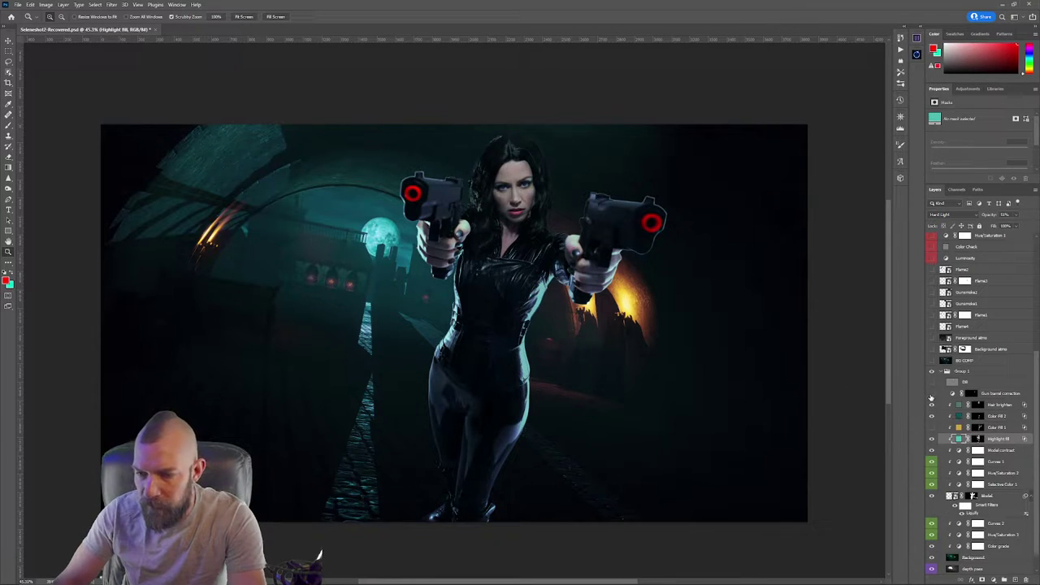
Show the Gun barrel correction layer, open its Hue/Saturation settings, and show the grey layer above it in Group 1
left_click(931, 395)
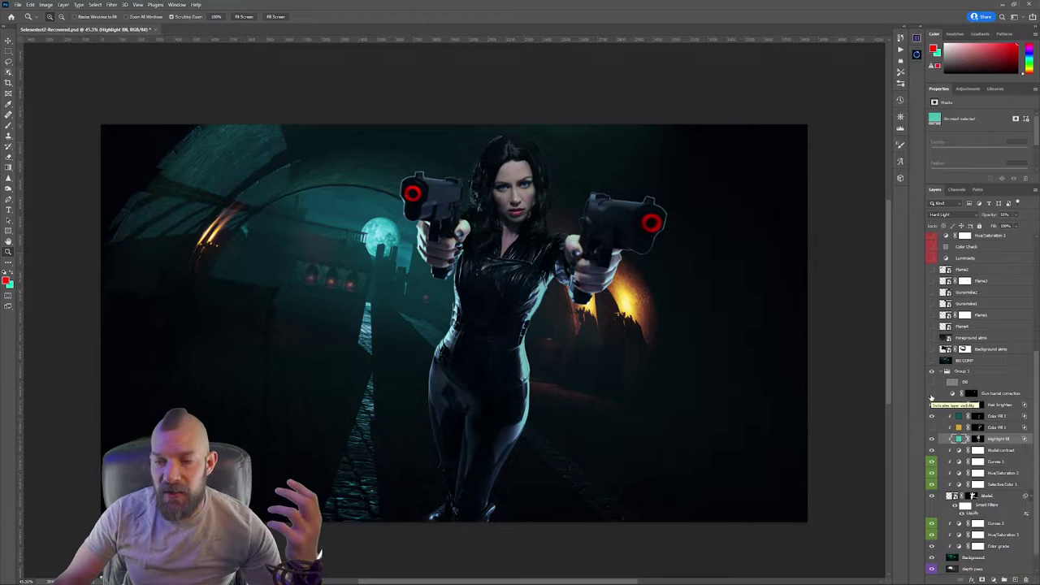
left_click(932, 394)
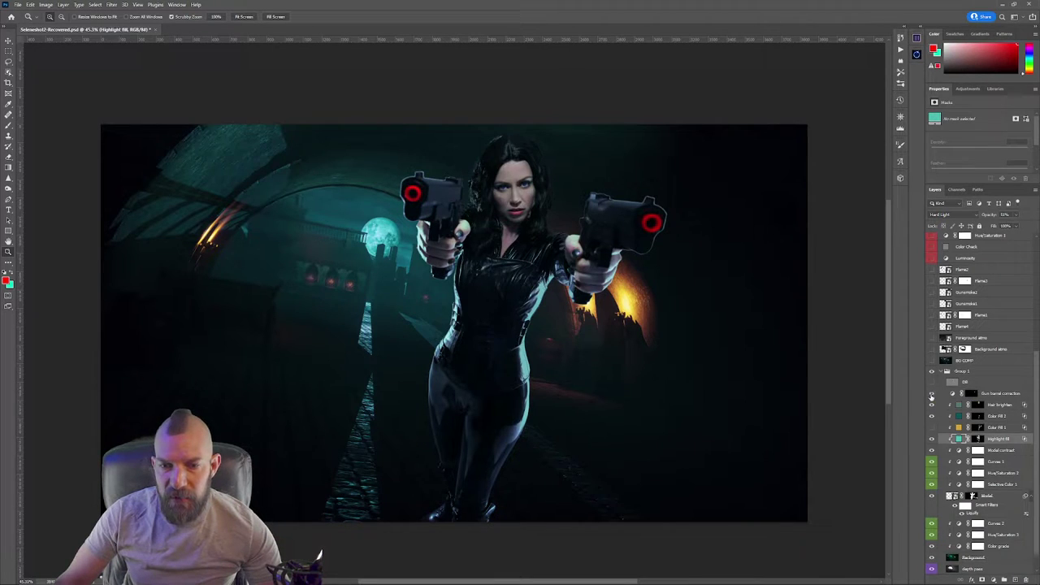
left_click(931, 395)
left_click(931, 395)
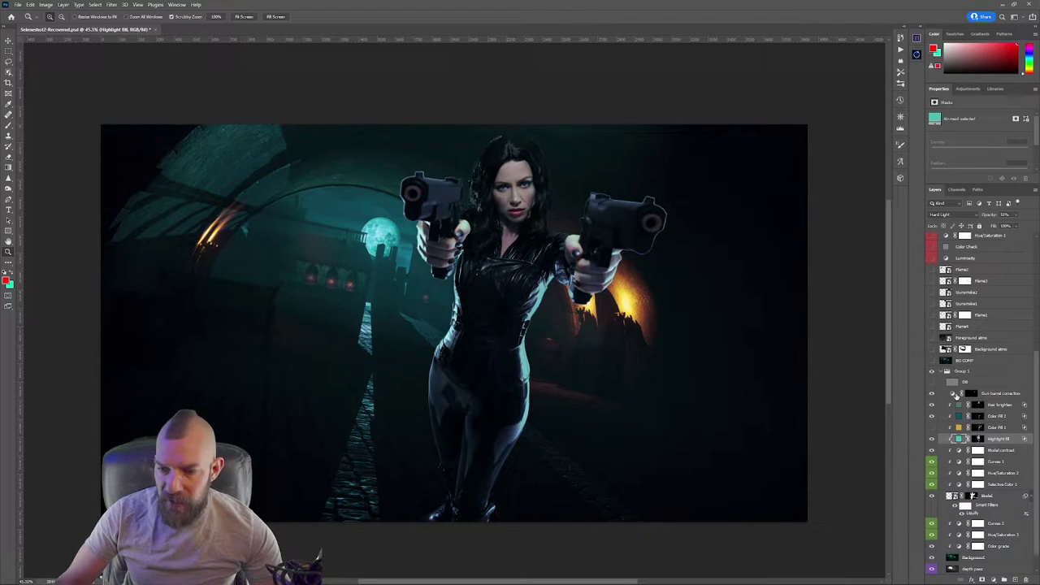
left_click(955, 396)
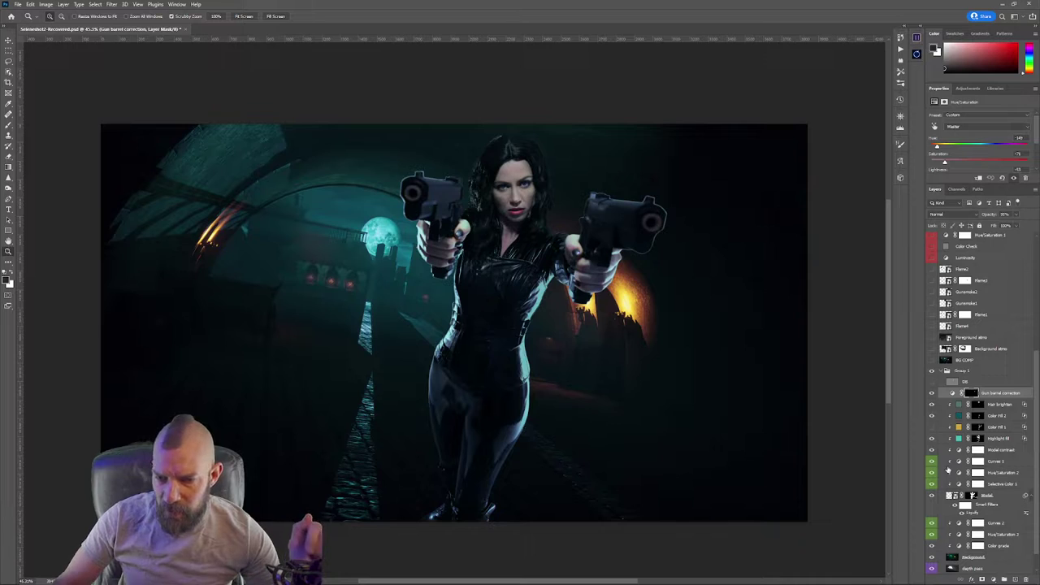
scroll(942, 441, "up", 2)
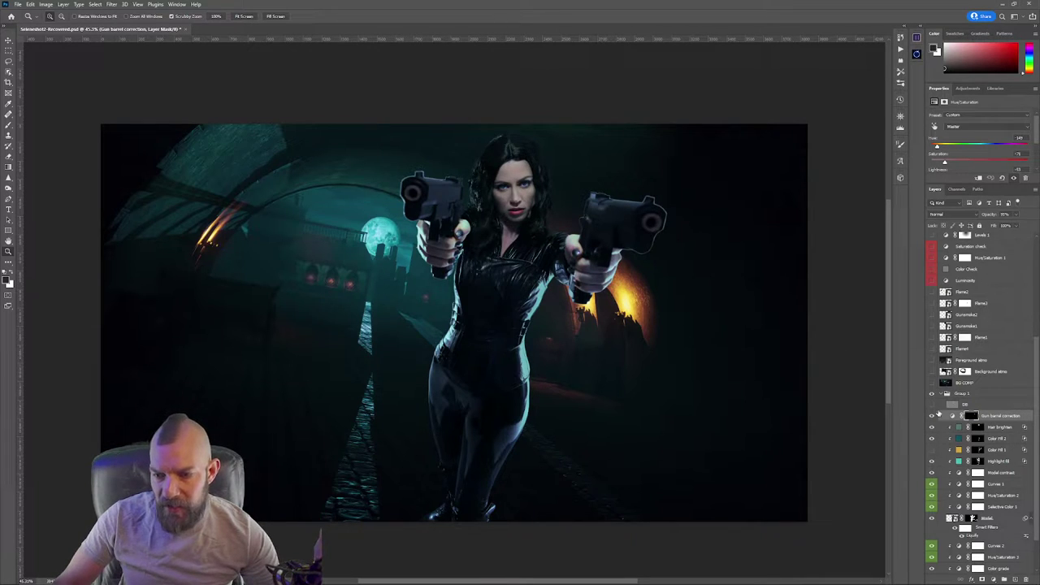
left_click(932, 405)
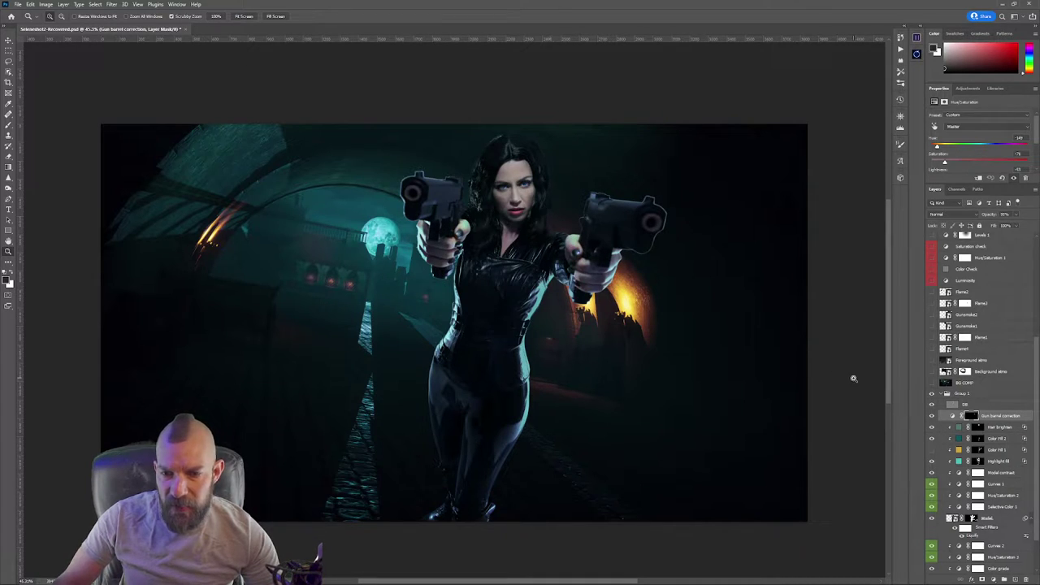
Examine the Gun barrel correction mask as a red overlay and compare the barrels with and without the correction
left_click(970, 416, "alt+shift")
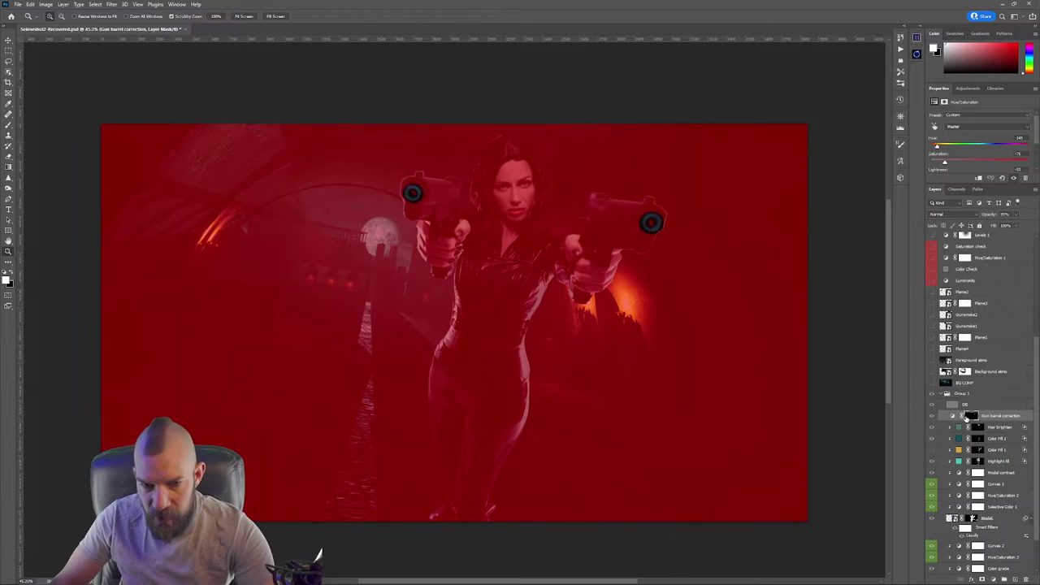
left_click(967, 416, "alt+shift")
left_click(932, 416)
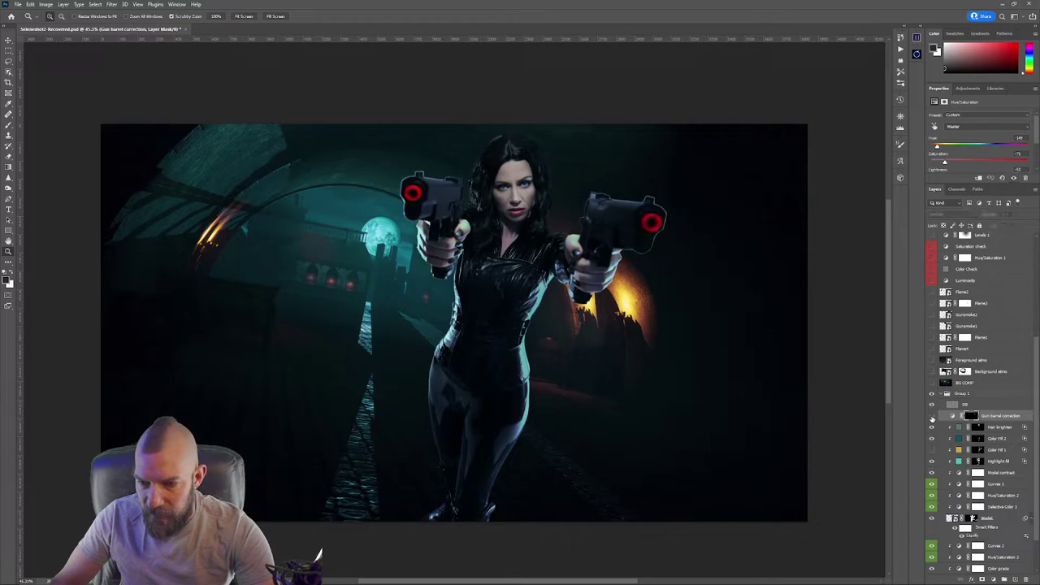
left_click(932, 417)
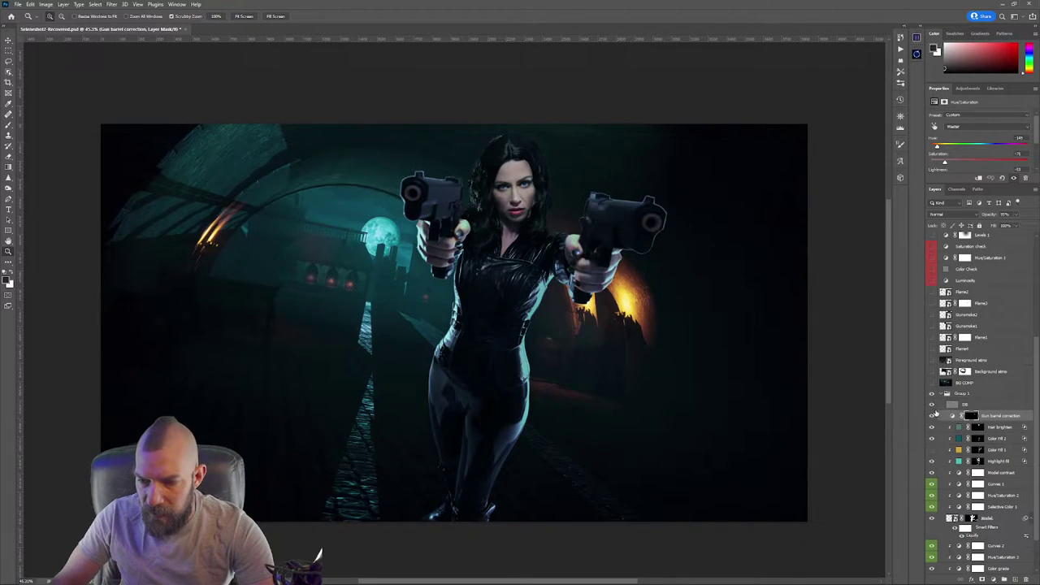
Select the grey Overlay layer at the top of Group 1 and compare the image with and without it
left_click(951, 405)
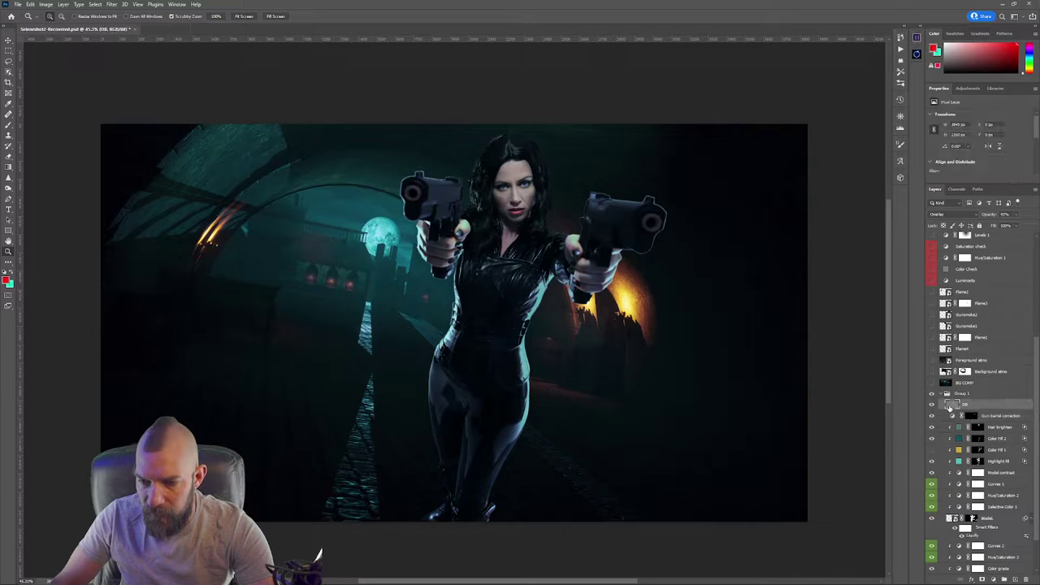
left_click(932, 404)
left_click(932, 405)
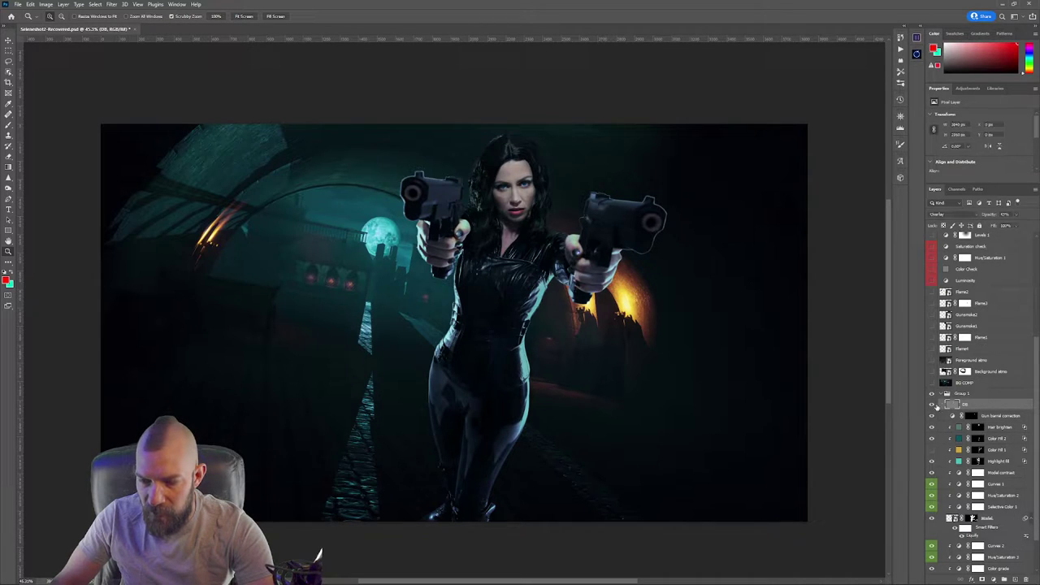
Switch the grey DB layer to Normal blending at 100% opacity to examine its painted light and dark strokes on their own
left_click(953, 213)
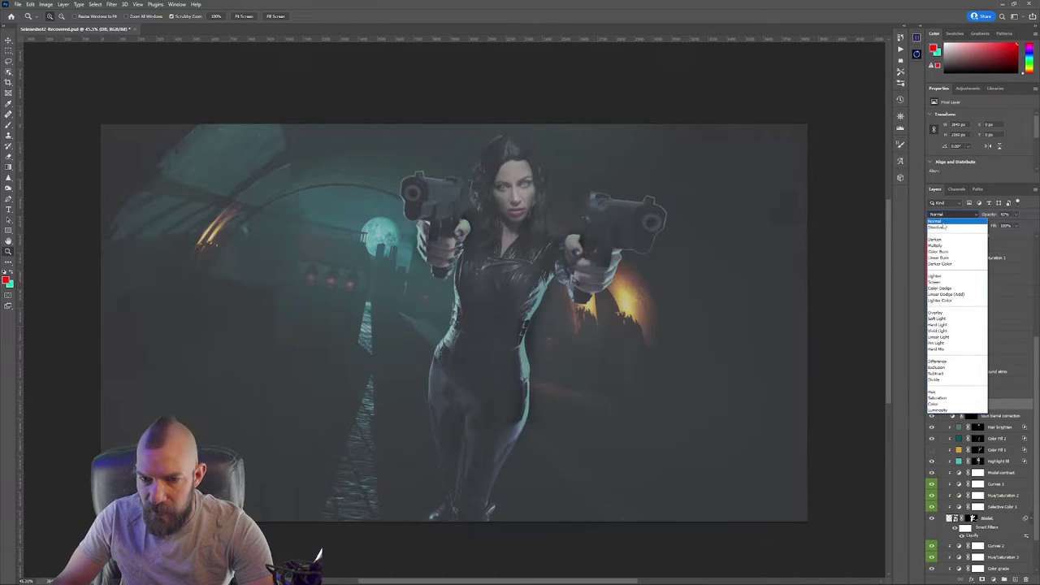
left_click(944, 222)
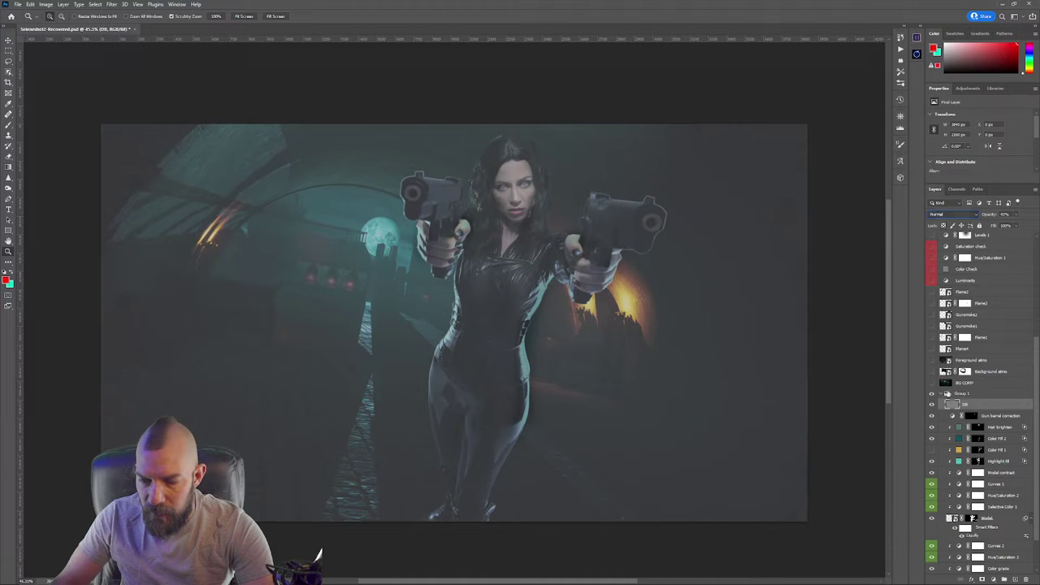
left_click(1016, 214)
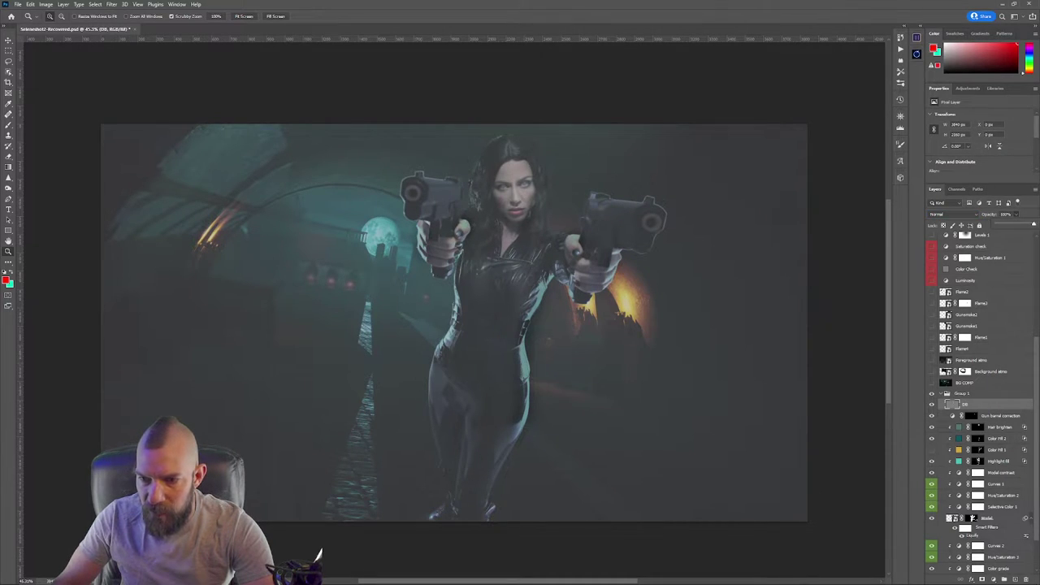
key("0")
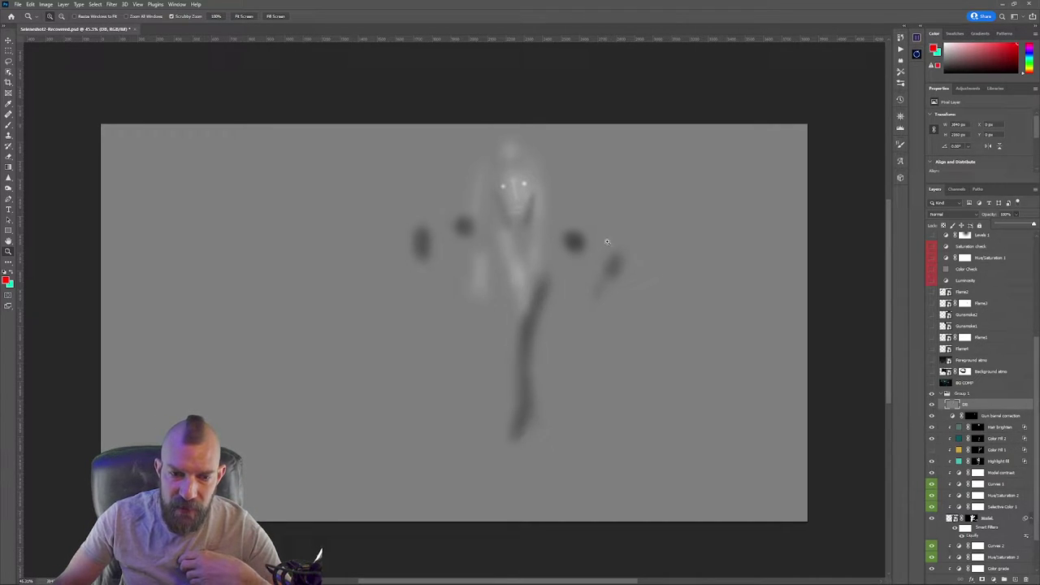
Set the DB layer's blend mode to Overlay and its opacity to 43%
left_click(953, 214)
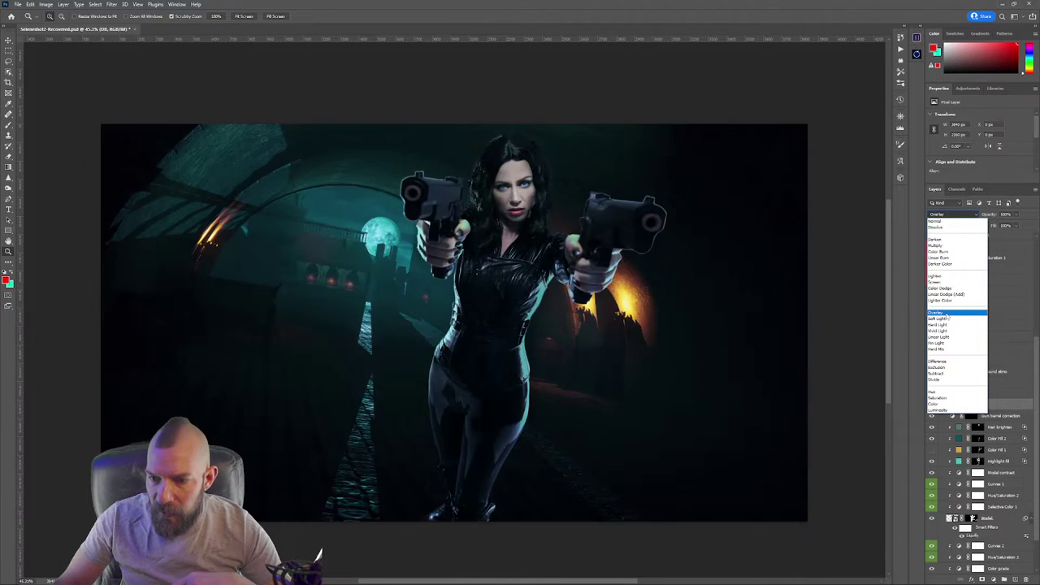
left_click(947, 313)
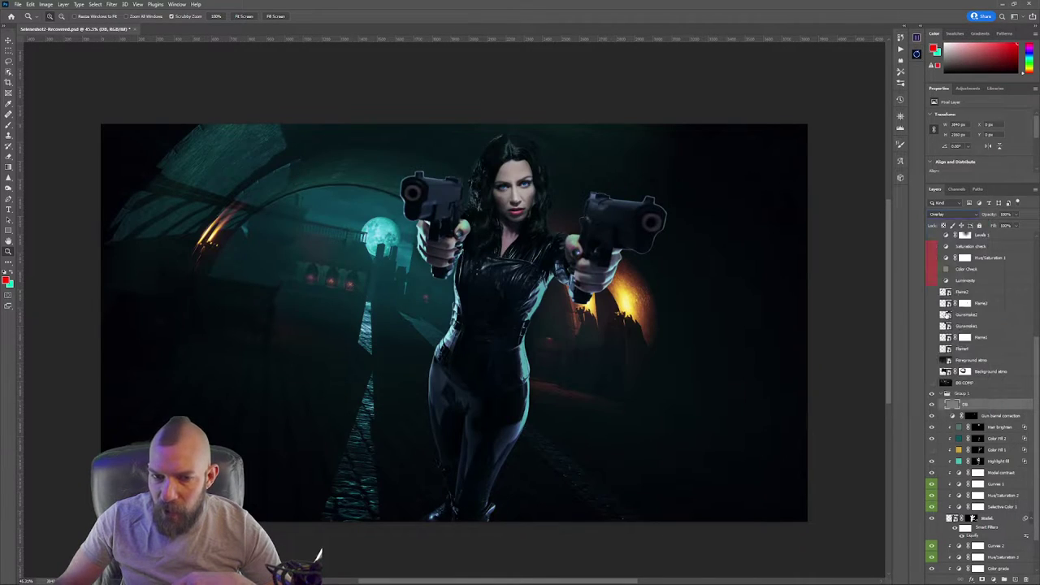
left_click(1015, 216)
mouse_move(992, 227)
left_mouse_down()
mouse_move(1003, 227)
mouse_move(992, 228)
left_mouse_up()
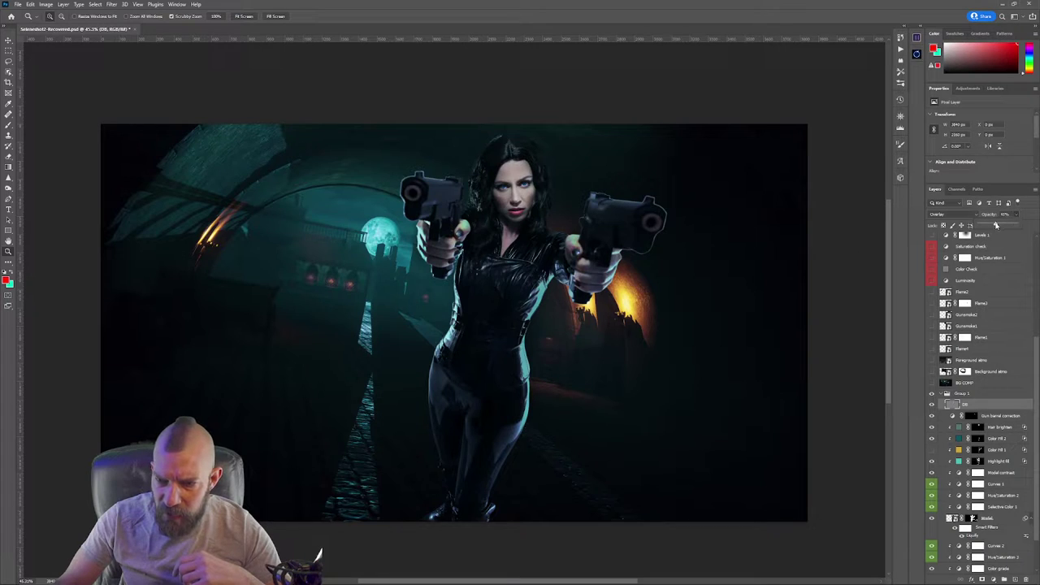
left_click(993, 226)
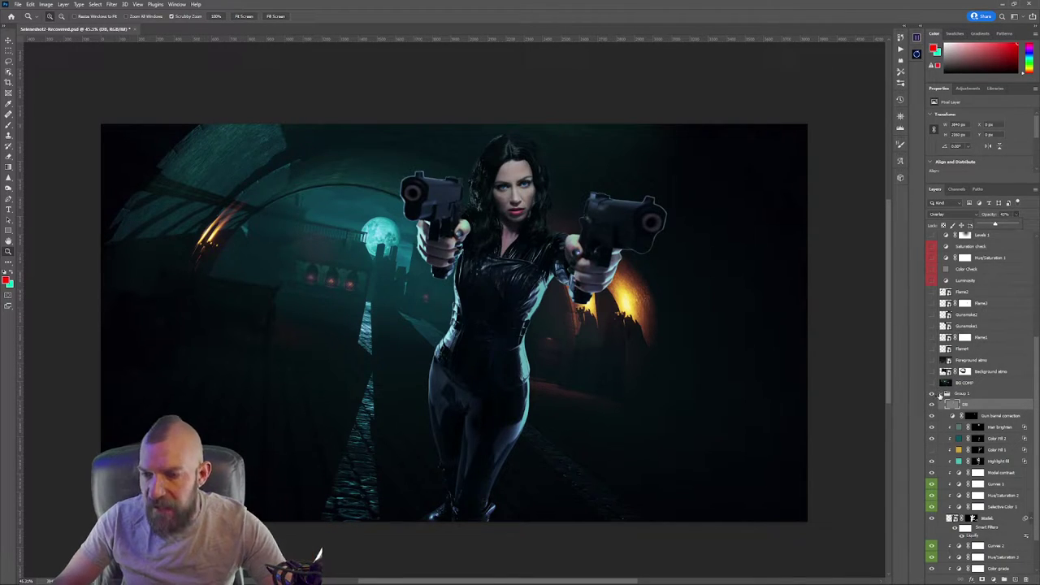
Collapse Group 1 and show the BG COMP layer above it, hiding and showing the group to compare the two
left_click(942, 393)
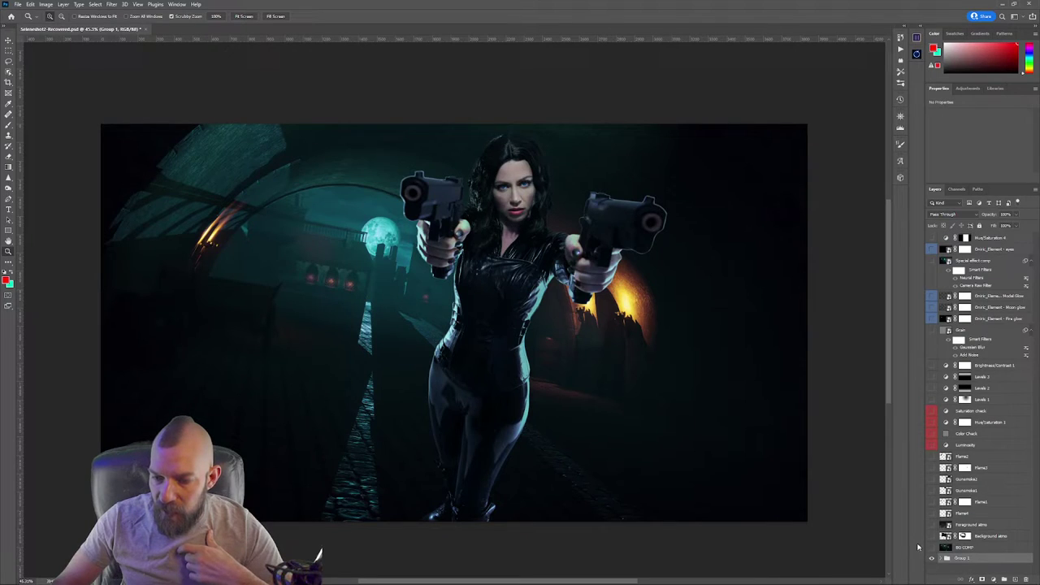
left_click(932, 558)
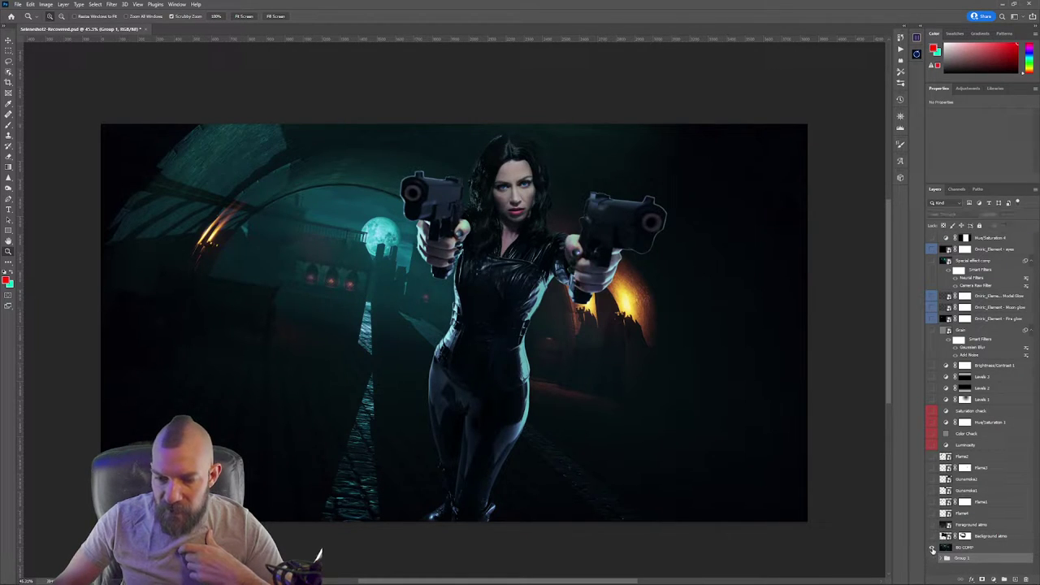
left_click(932, 548)
left_click(932, 559)
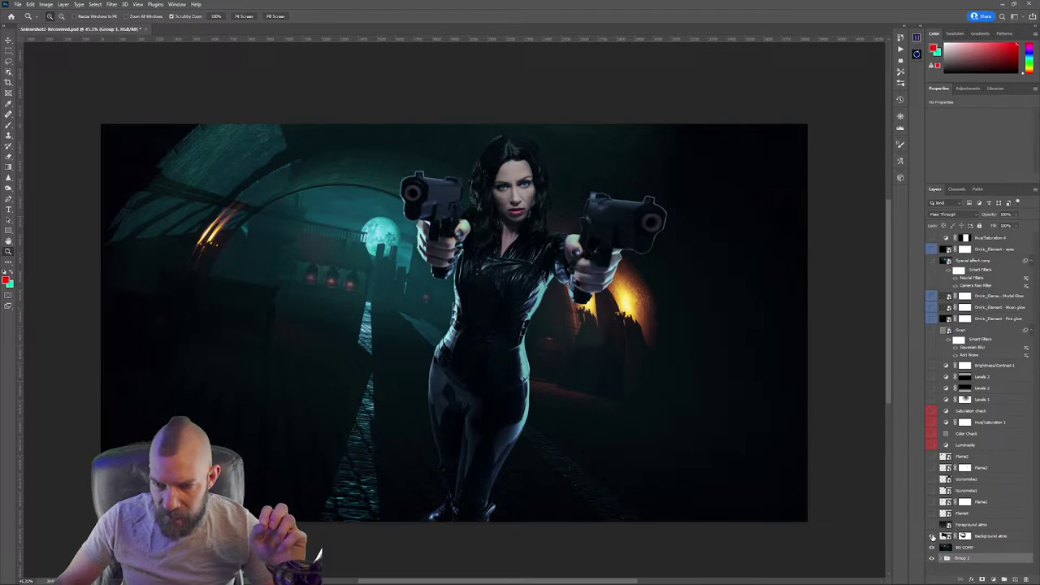
Select the Background atmo layer and show the Foreground atmo layer, comparing the image with and without the foreground haze
left_click(948, 537)
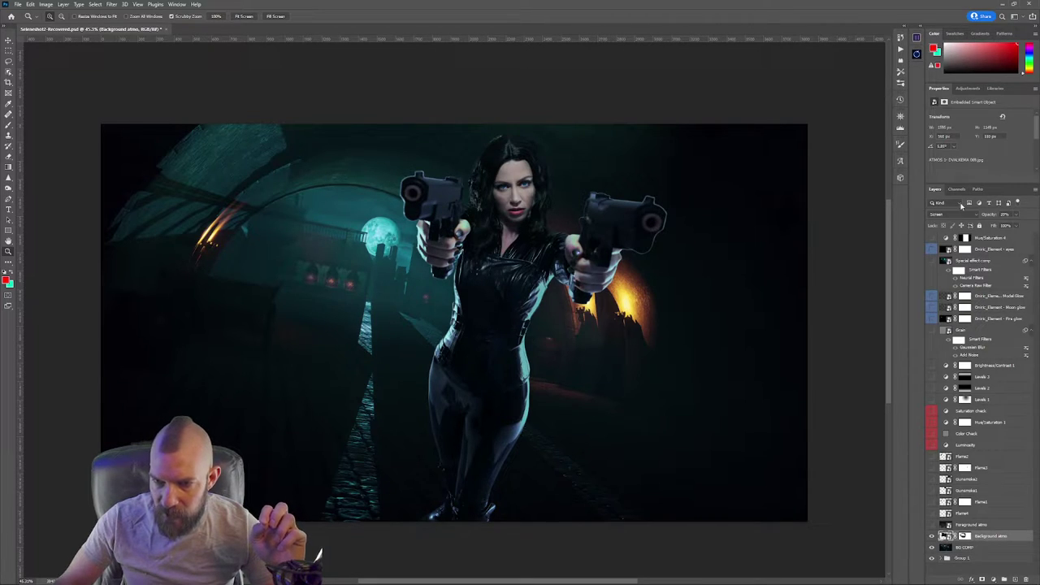
left_click(932, 527)
left_click(932, 527)
left_click(931, 526)
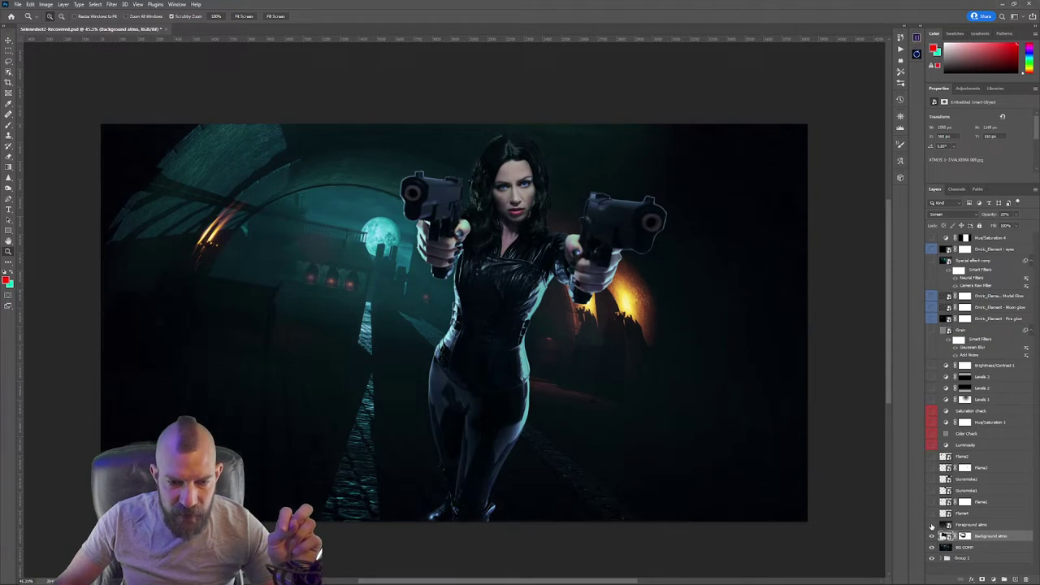
left_click(932, 527)
left_click(932, 527)
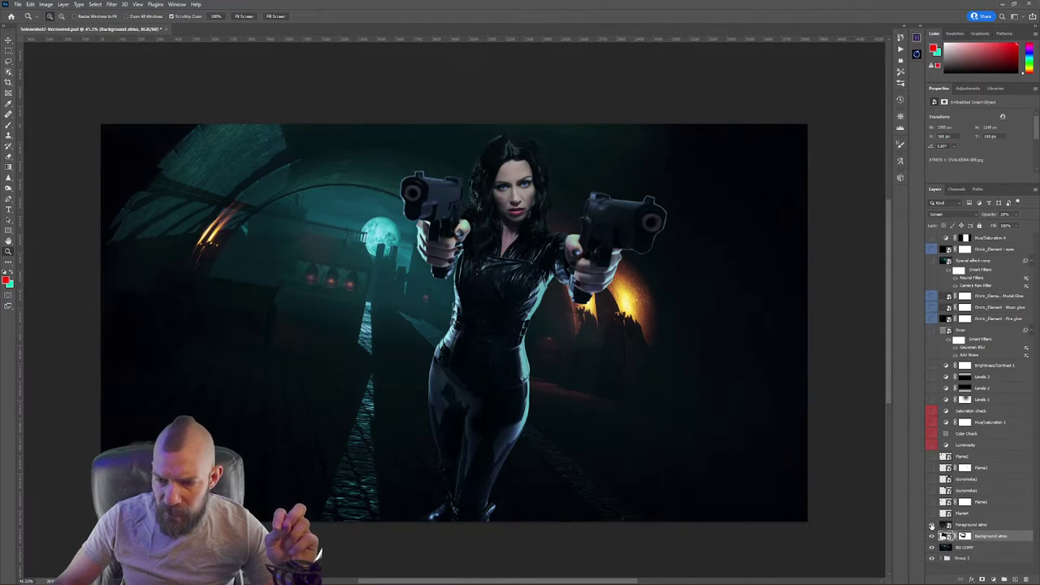
left_click(932, 527)
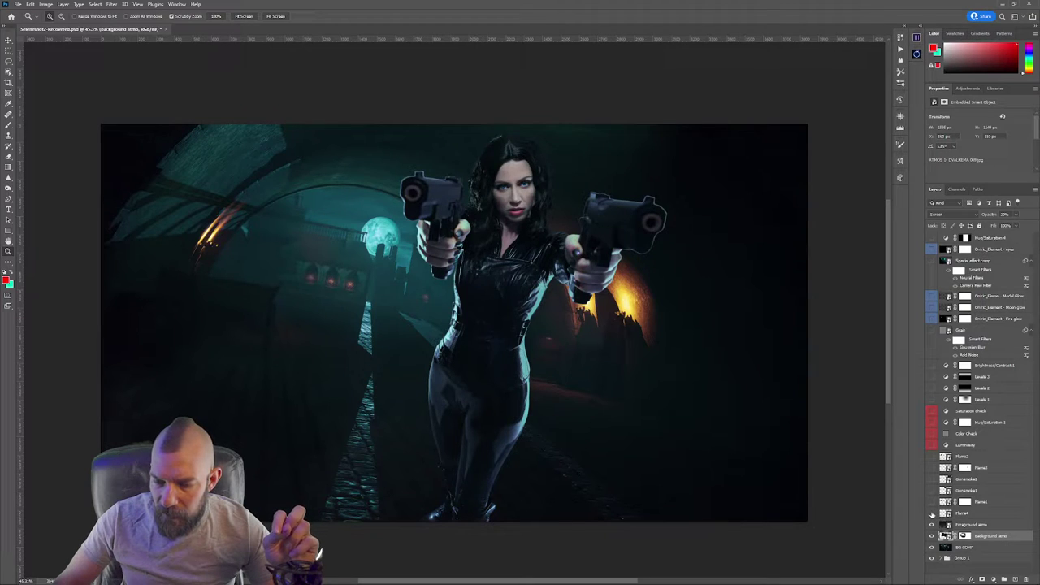
Show the Flame4, Flame1, Flame3 and Flame2 layers, comparing the torches with and without the first two
left_click(932, 502)
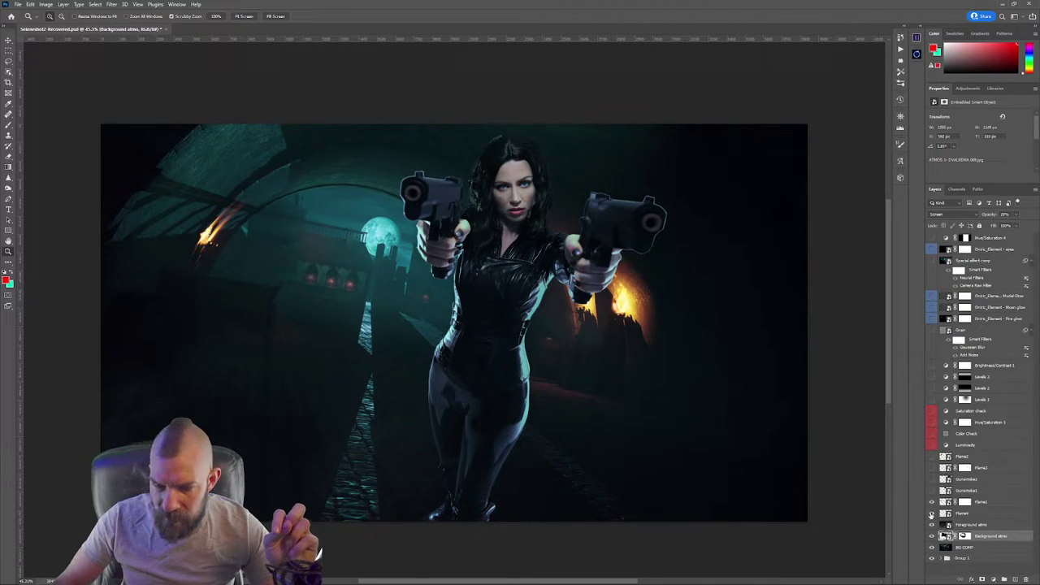
left_click(932, 503)
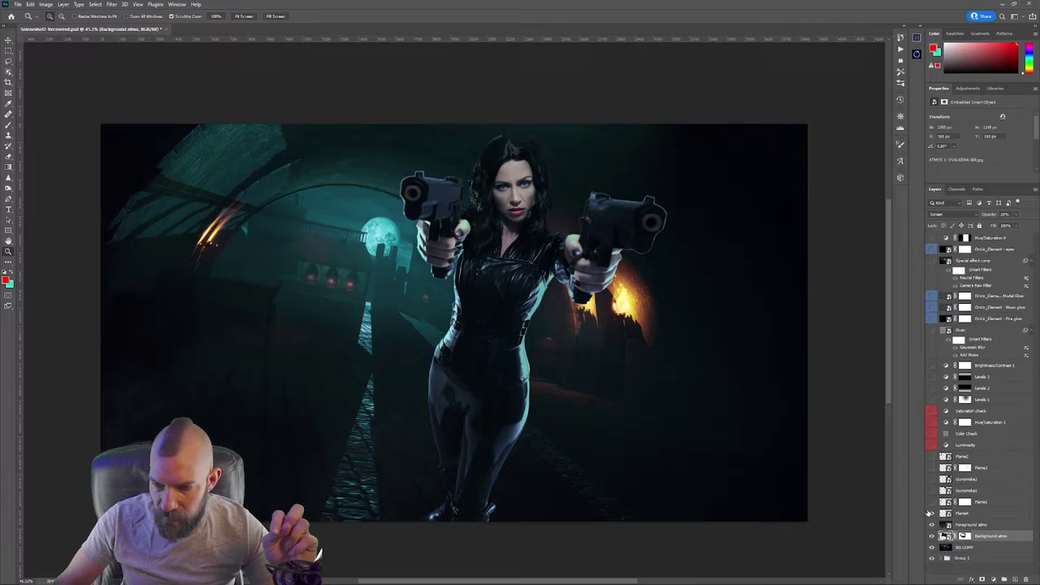
left_click(931, 513)
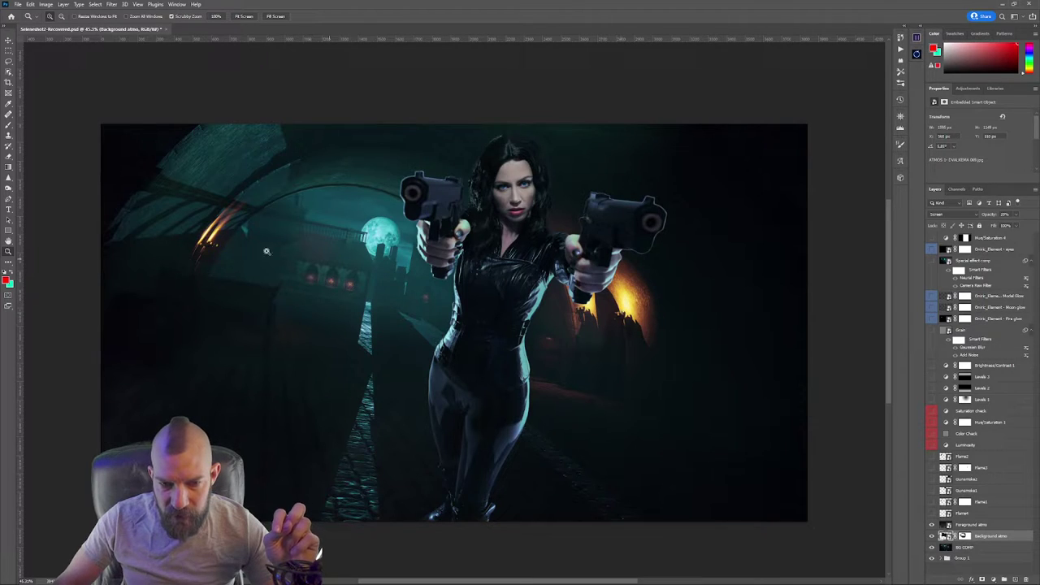
left_click(932, 513)
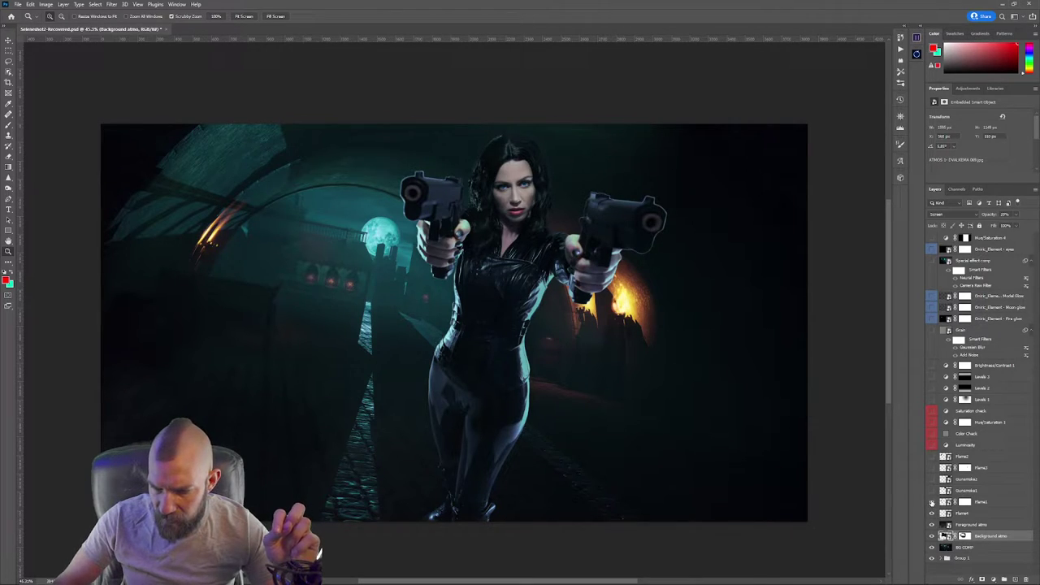
left_click(932, 503)
left_click(932, 468)
left_click(932, 457)
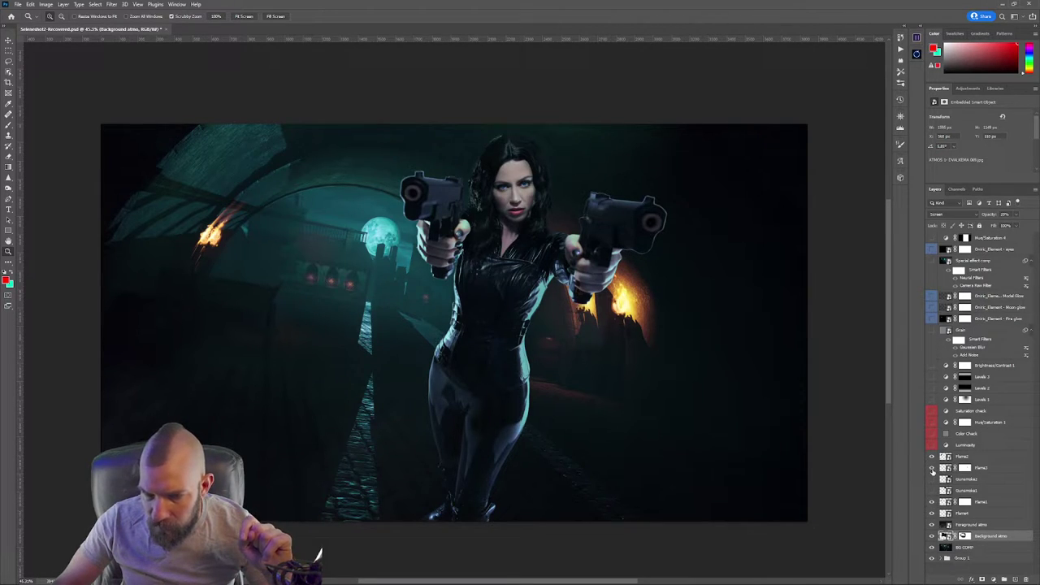
Disable the Flame3 layer mask to examine the unmasked flame beside the gun, and enable the mask again
left_click(964, 468)
right_click(964, 468)
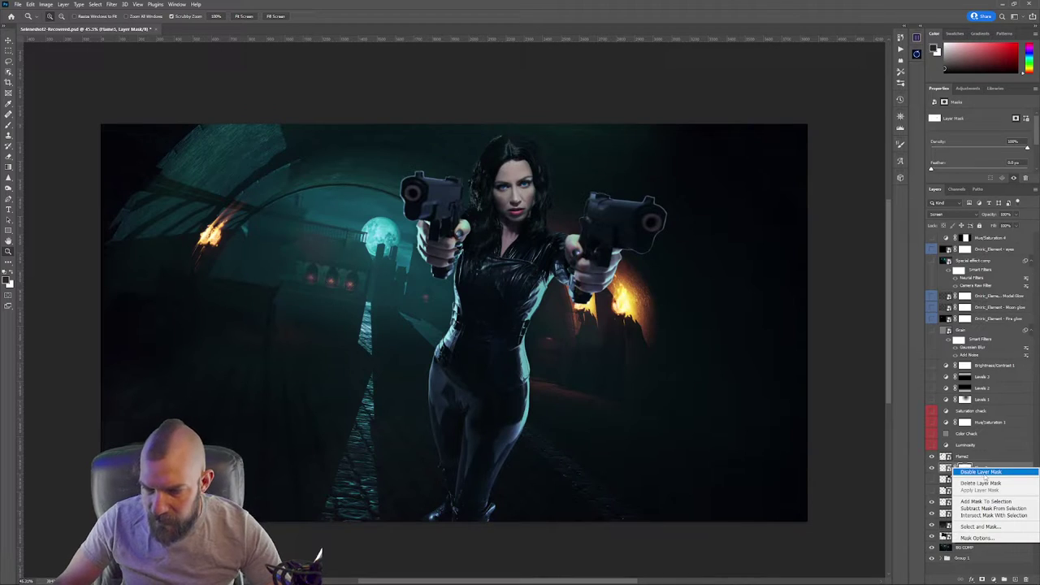
left_click(981, 472)
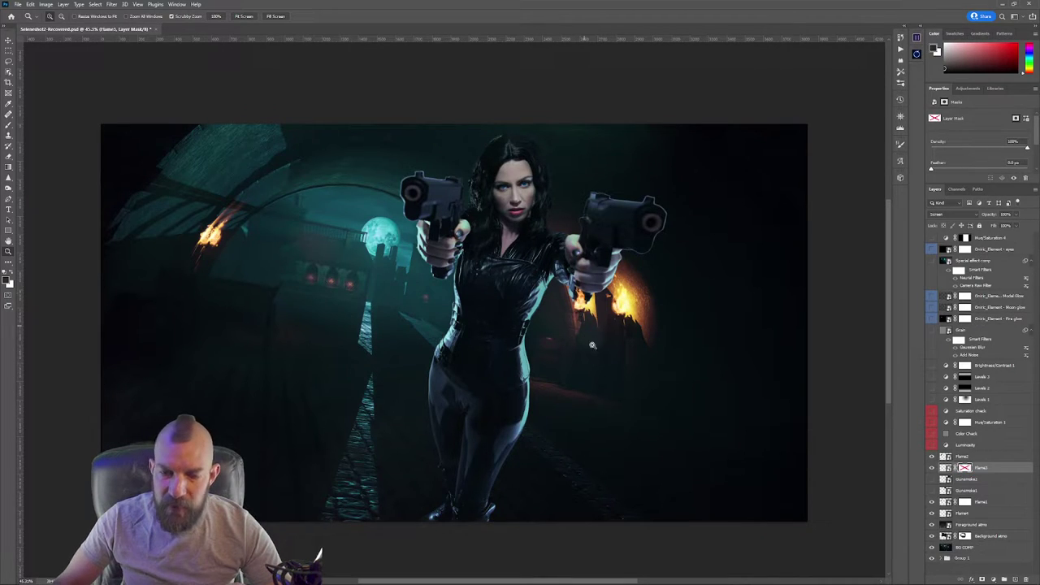
right_click(964, 468)
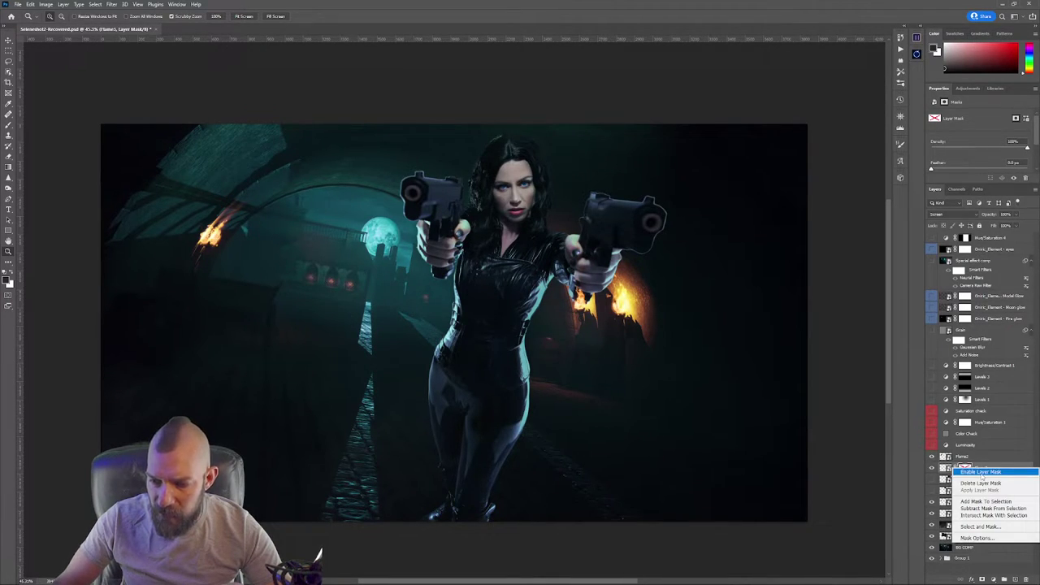
left_click(981, 472)
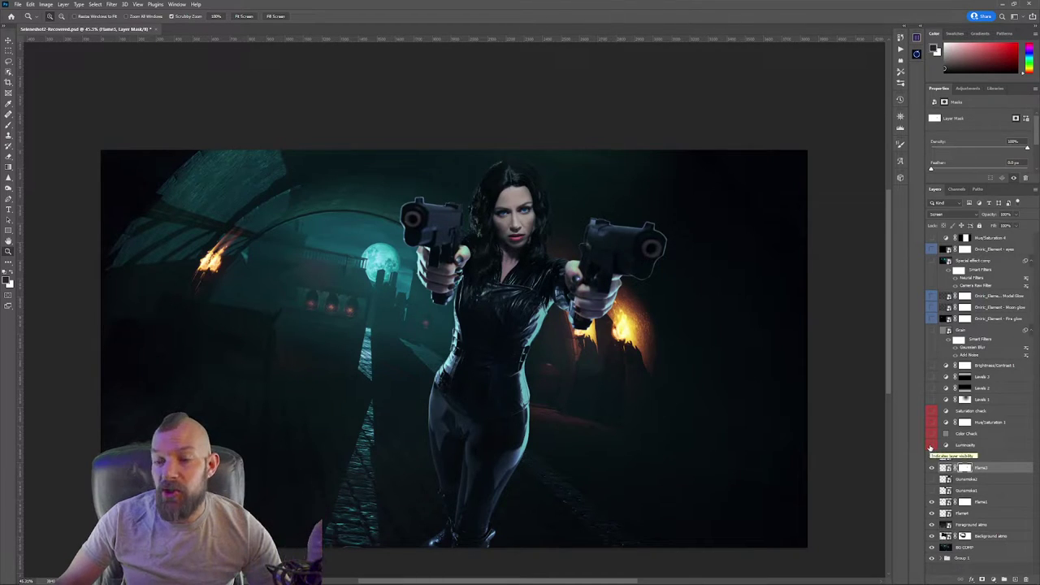
Toggle the red-labelled Luminosity, Color Check and Saturation check layers on and off to inspect the composite's values and colors
left_click(932, 446)
left_click(932, 445)
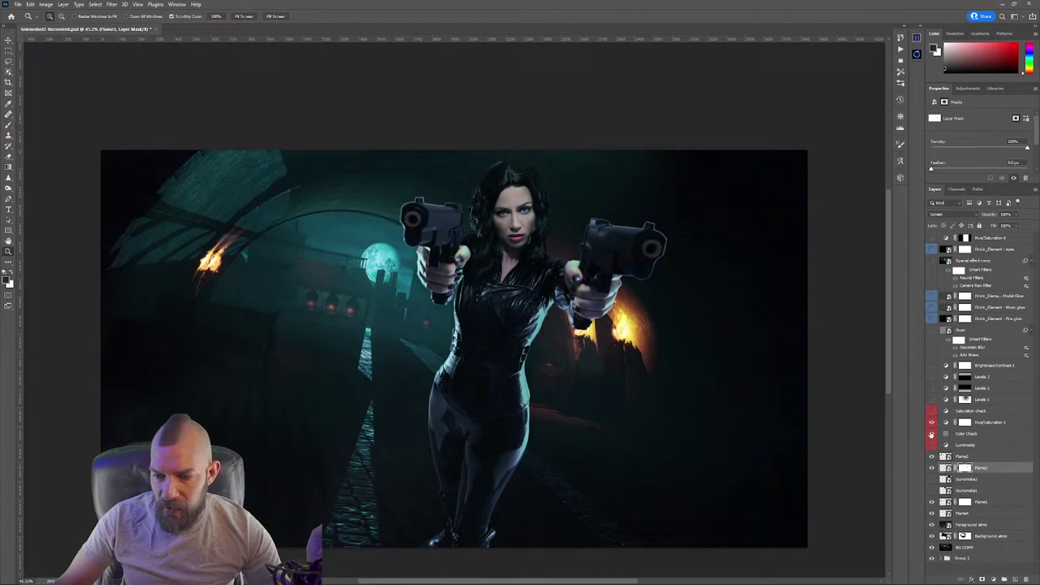
left_click(932, 434)
left_click(932, 432)
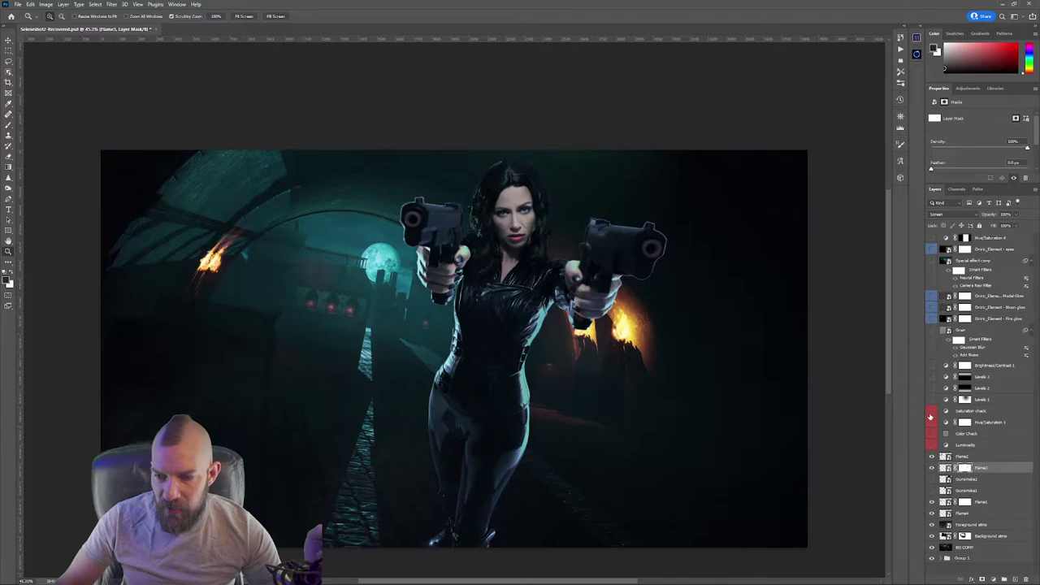
left_click(931, 412)
left_click(931, 412)
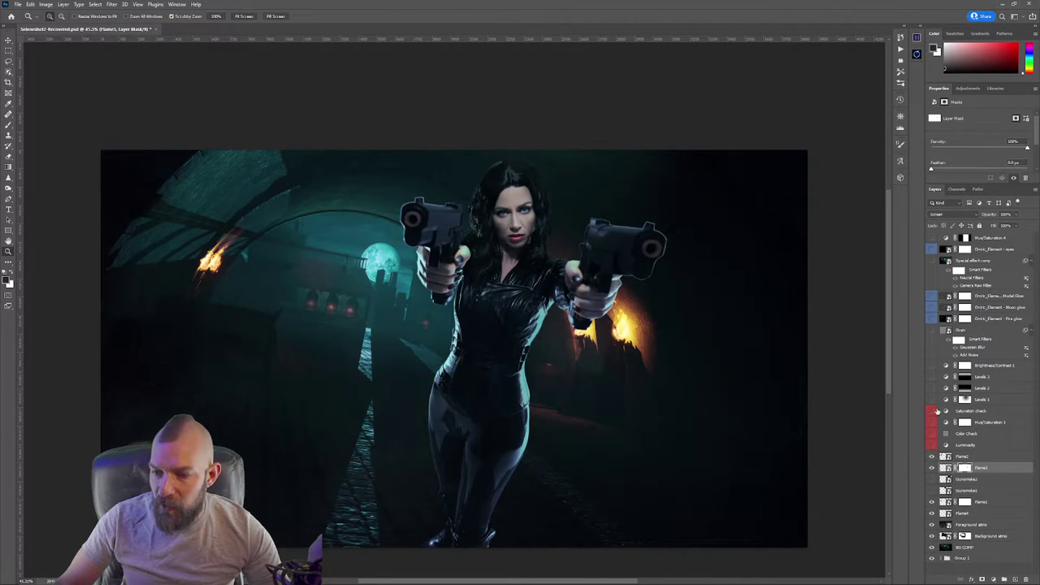
Compare the image with and without the Levels 1 layer, and examine its mask as a red overlay
scroll(801, 429, "down", 1)
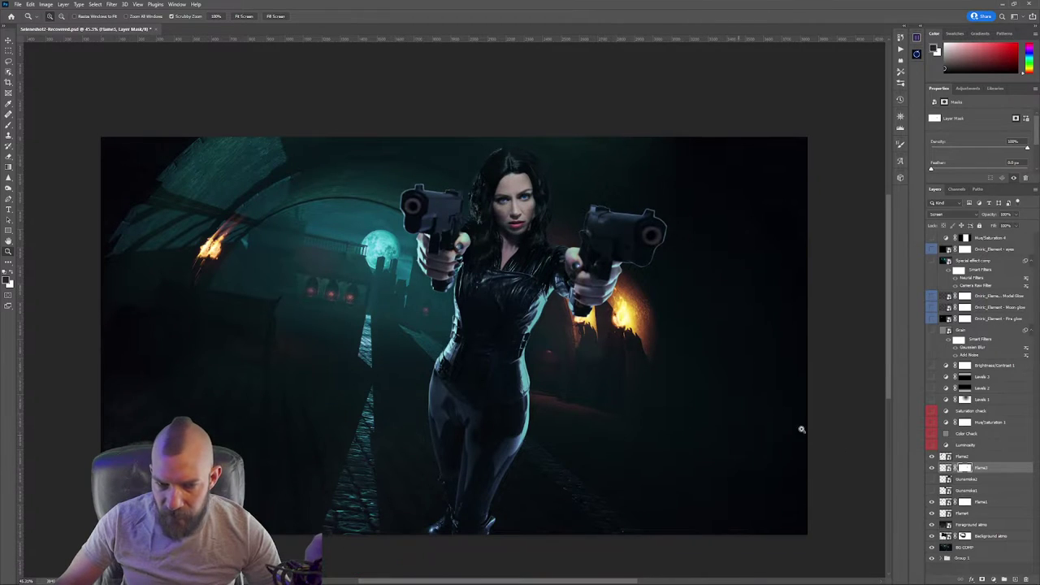
left_click(933, 402)
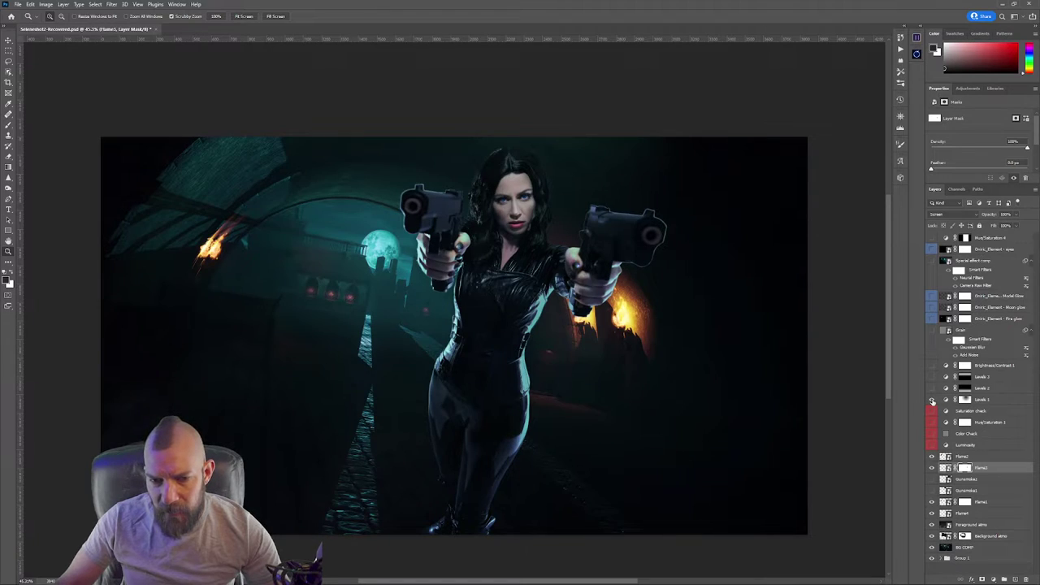
left_click(932, 401)
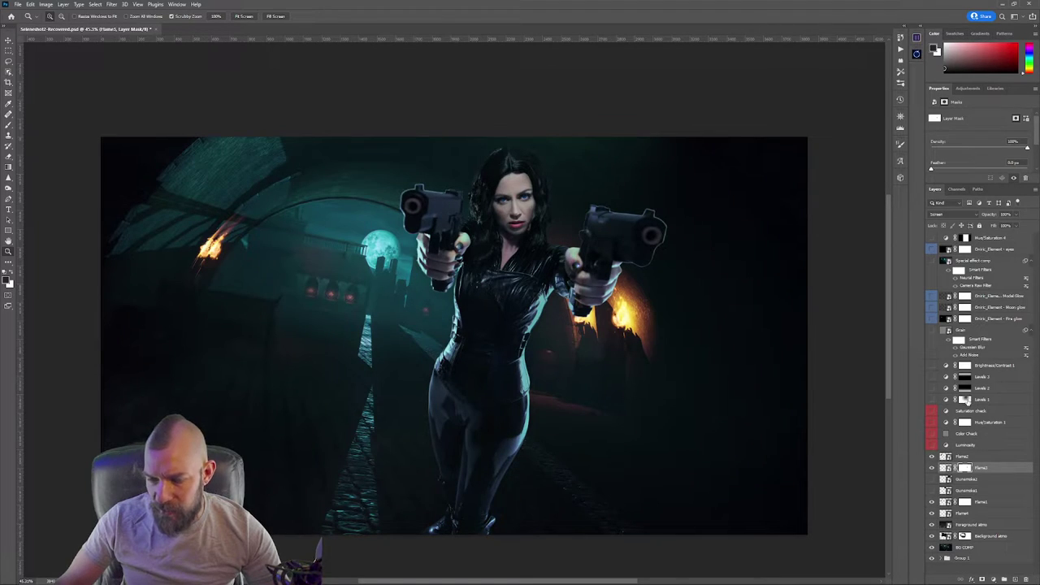
left_click(964, 400)
key("backslash")
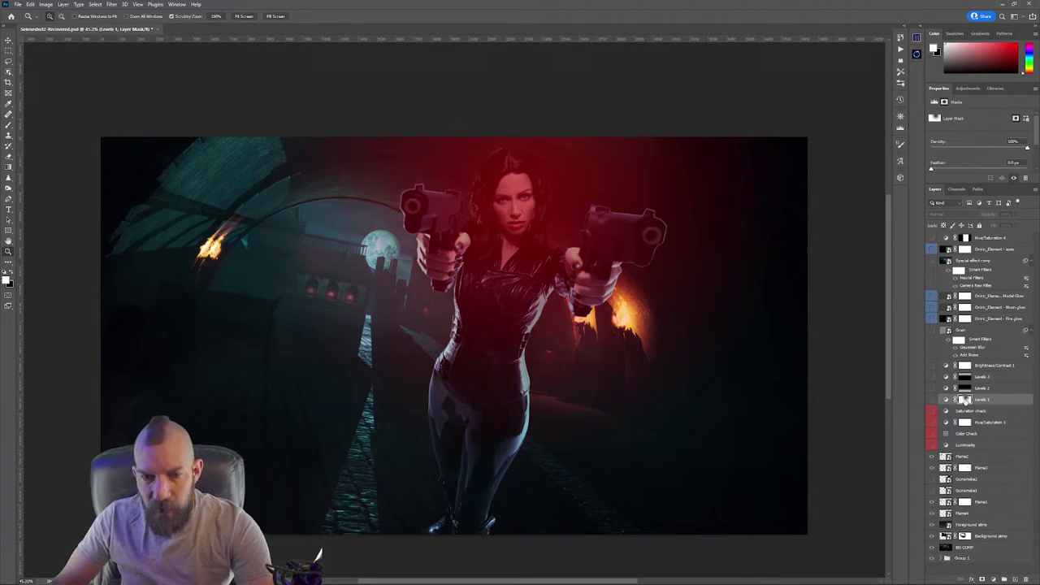
key("backslash")
Examine the Levels 2 and Levels 3 masks in turn as red overlays, and turn the overlay off
left_click(965, 388)
key("backslash")
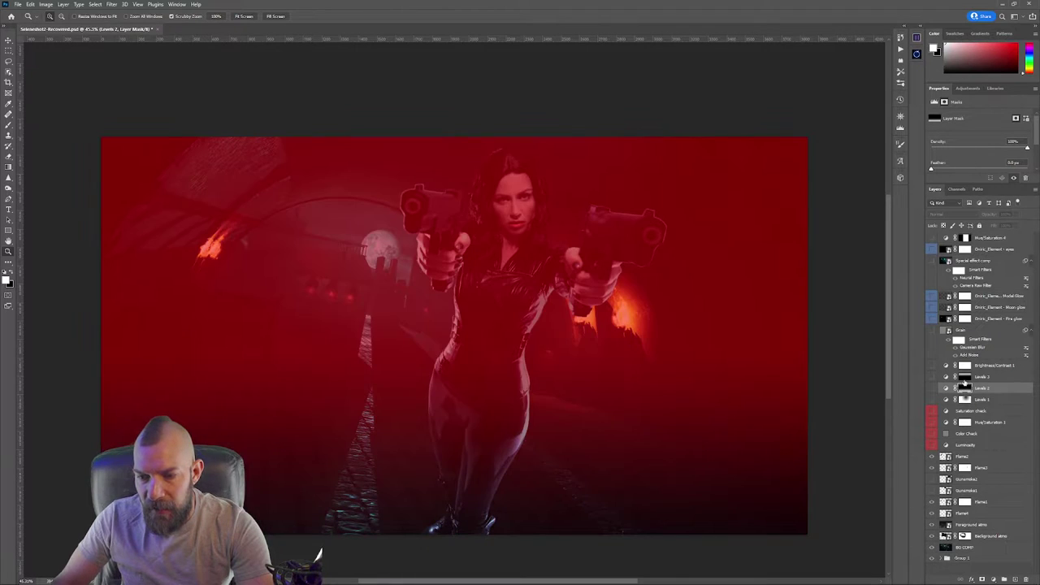
key("backslash")
left_click(964, 377)
key("backslash")
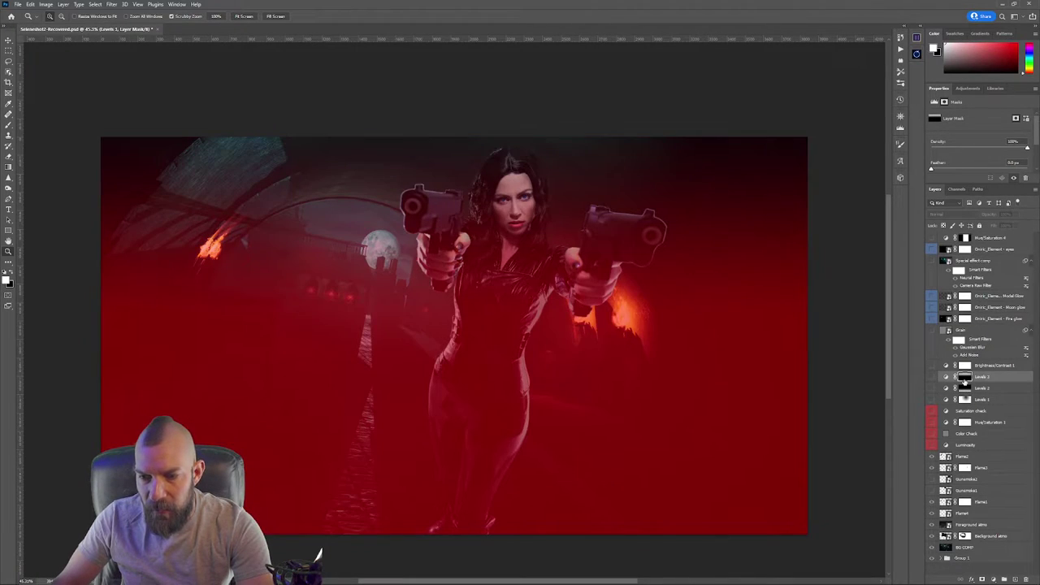
key("backslash")
Compare the composite with and without the Levels 1, Levels 2 and Levels 3 layers, and leave all three visible
left_click_drag(931, 379, 933, 400)
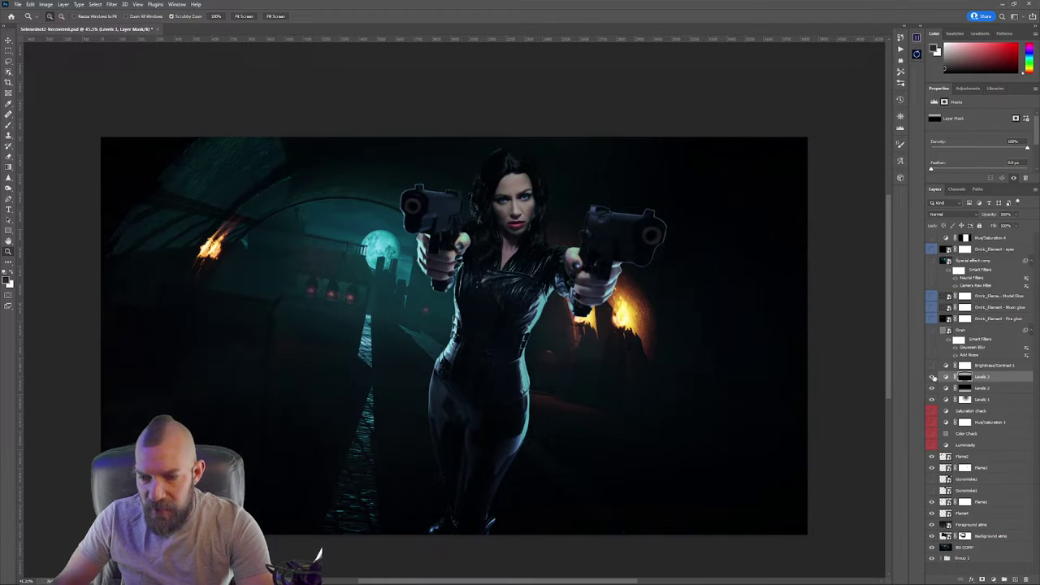
left_click(932, 377)
left_click(932, 389)
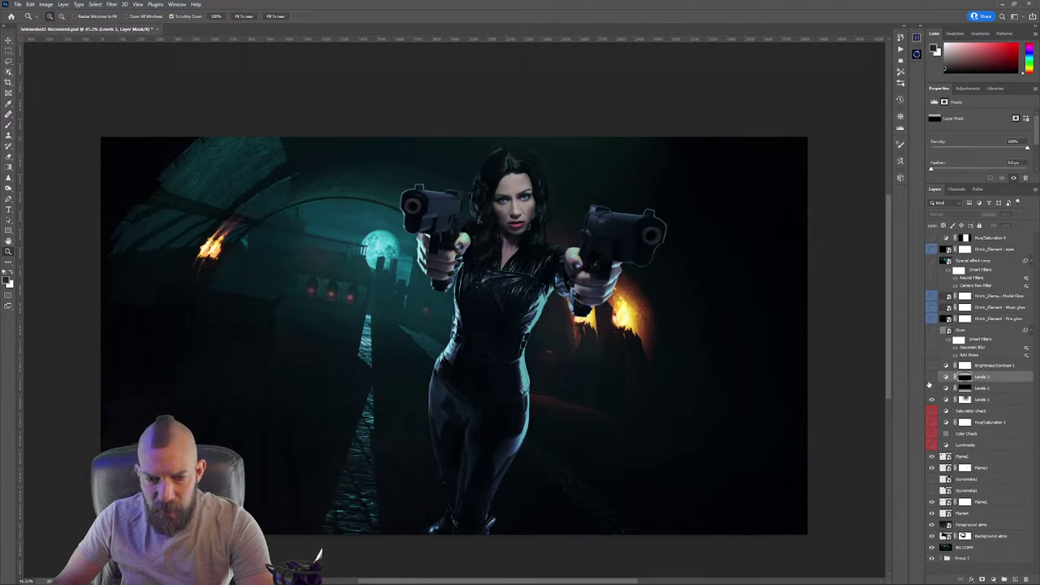
mouse_move(931, 379)
left_mouse_down()
mouse_move(932, 391)
mouse_move(932, 378)
left_mouse_up()
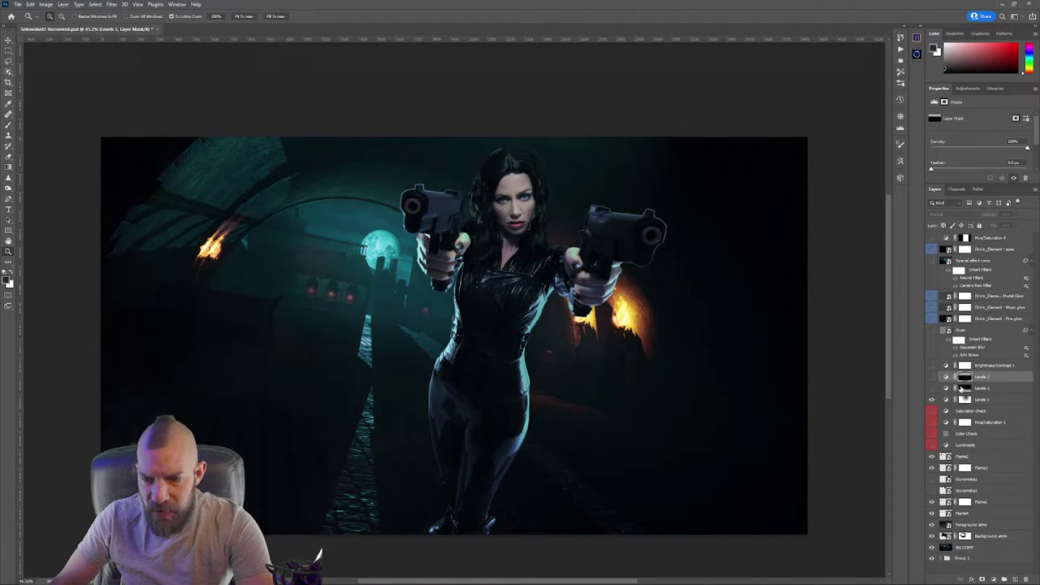
left_click(932, 400)
left_click(932, 400)
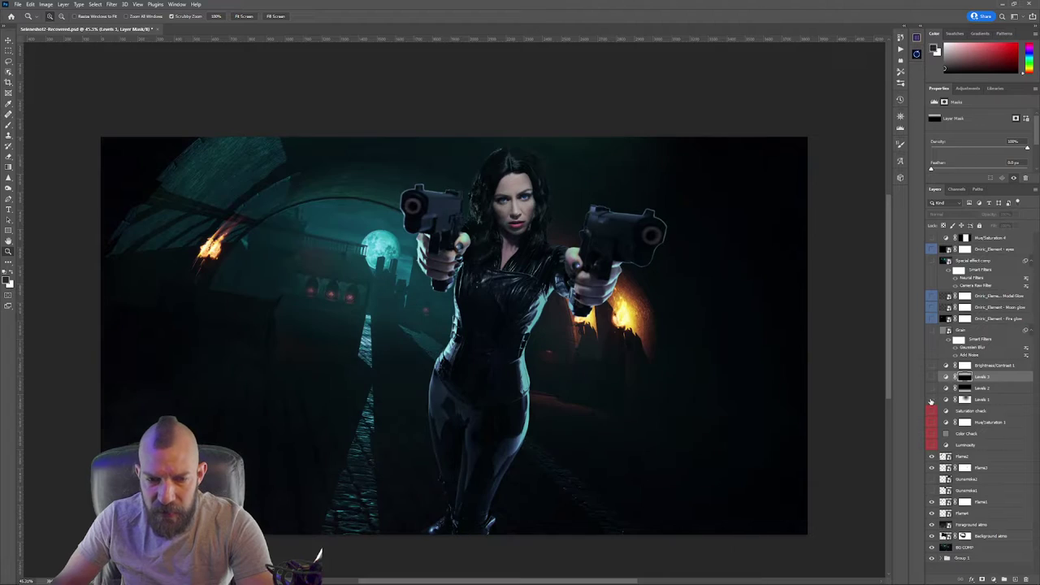
left_click(932, 401)
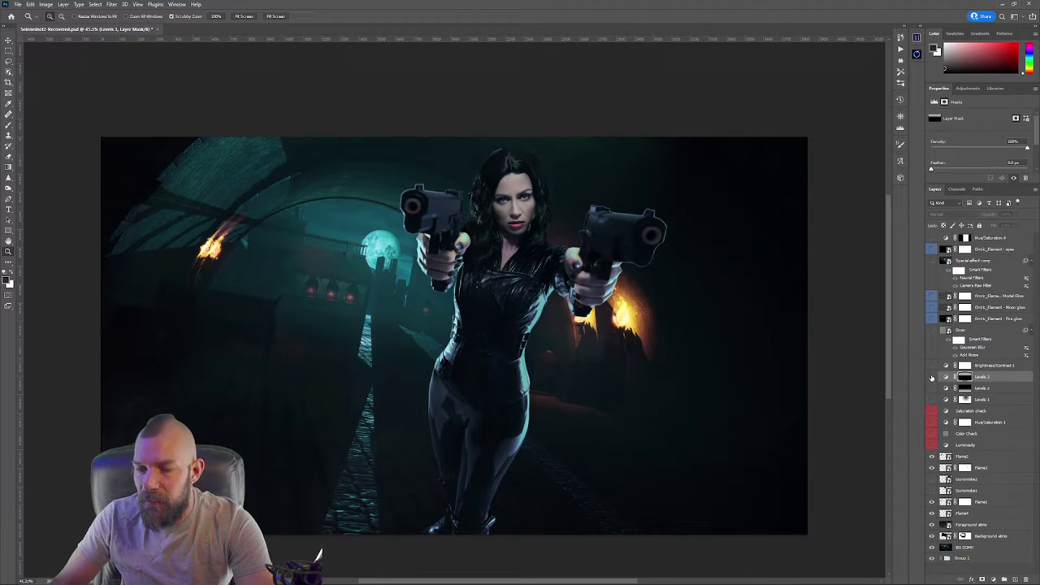
left_click(932, 400)
left_click(932, 400)
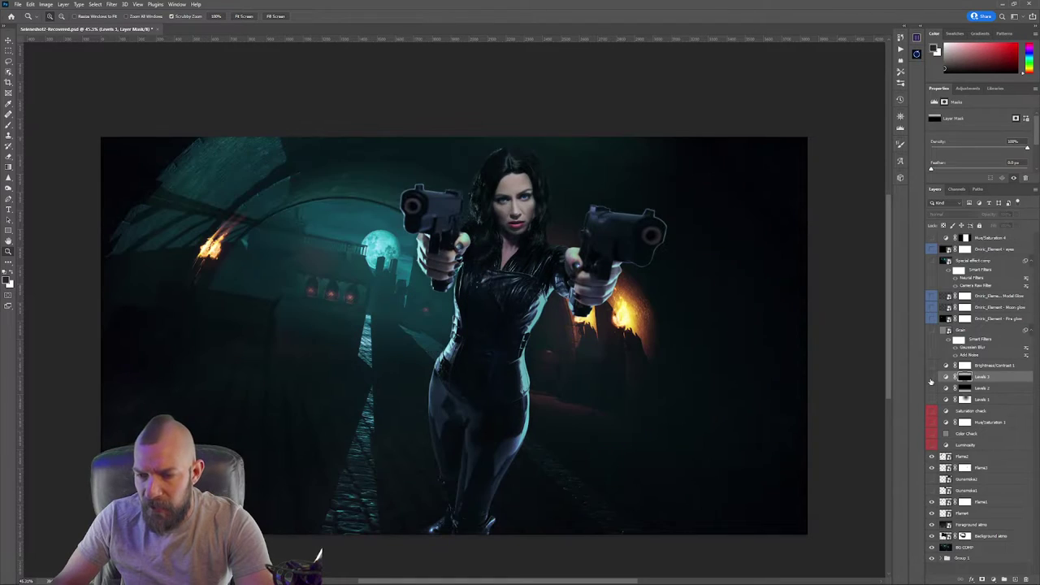
left_click_drag(933, 378, 932, 400)
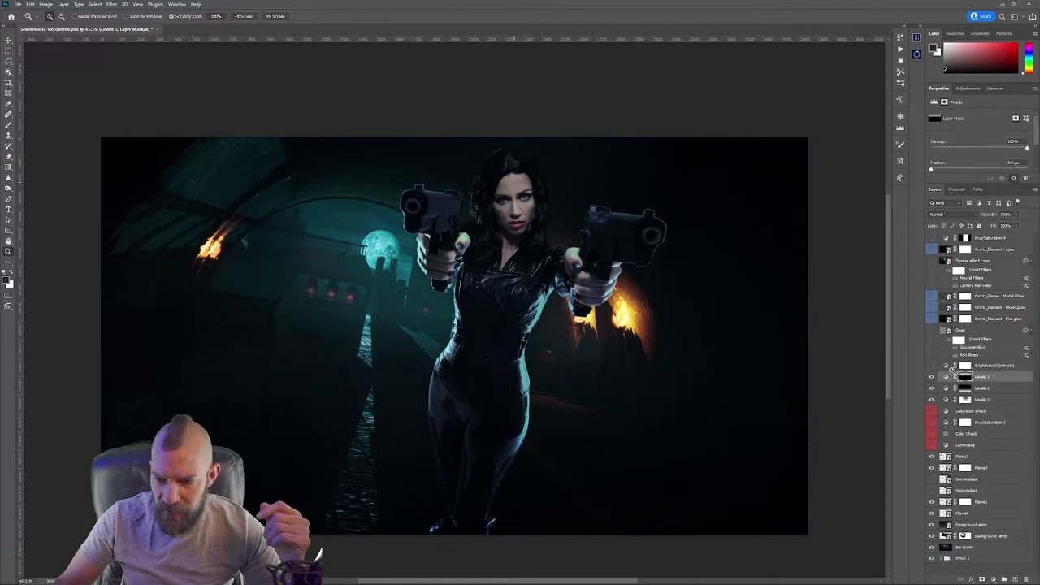
Toggle only the Levels 3 layer to examine how it darkens the tunnel and the model
left_click(932, 377)
left_click(932, 378)
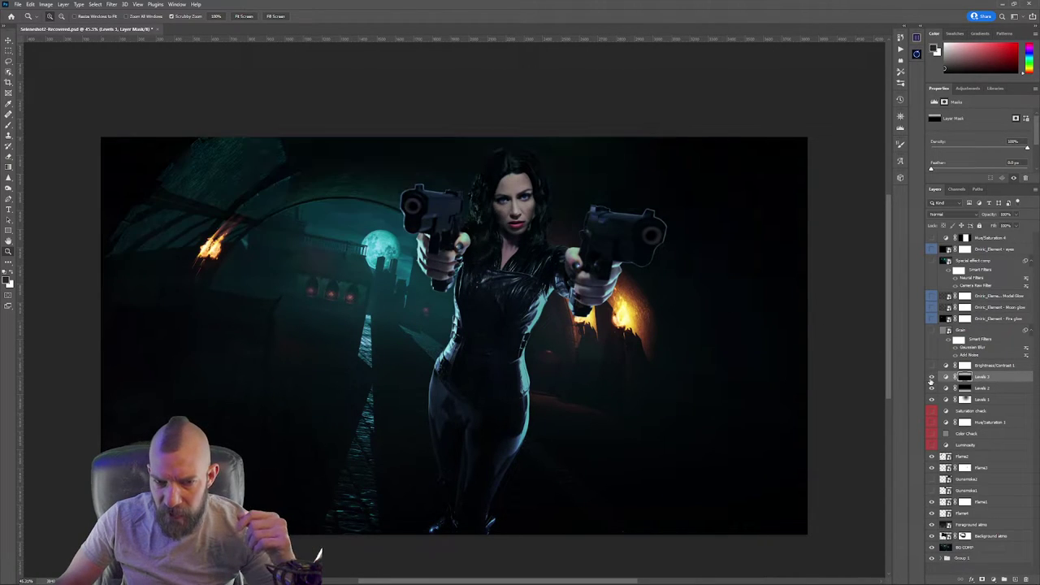
left_click(932, 378)
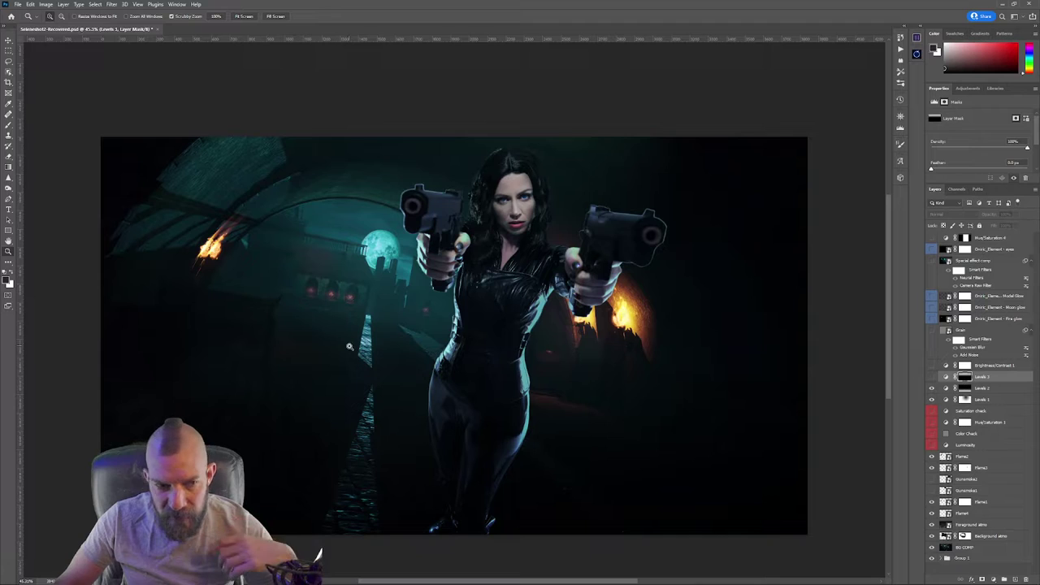
Show Levels 3 and paint black over the model's face on its layer mask with a soft brush at 0% hardness
left_click(8, 124)
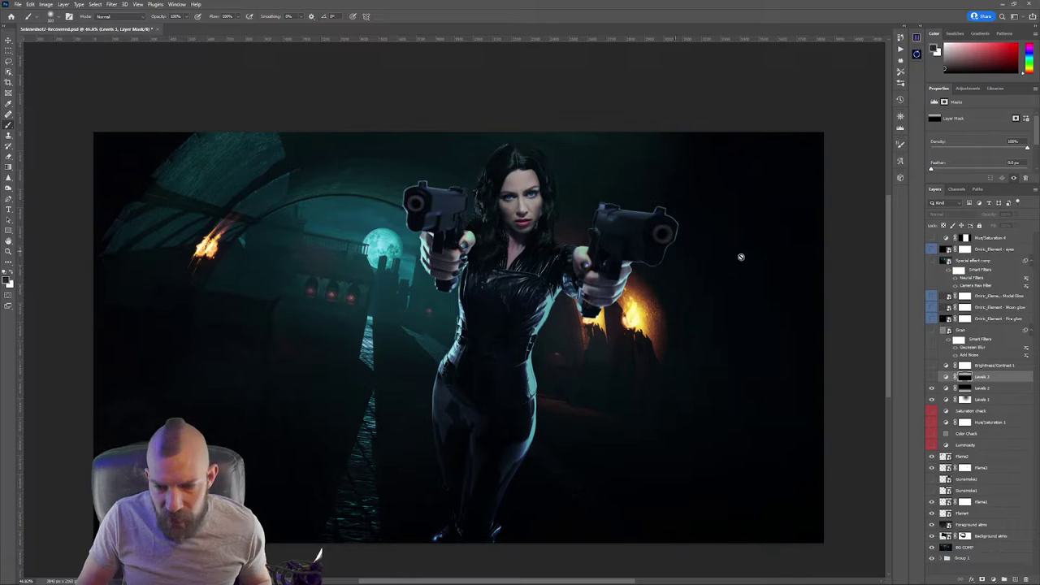
left_click(932, 377)
left_click(932, 377)
left_click(932, 377)
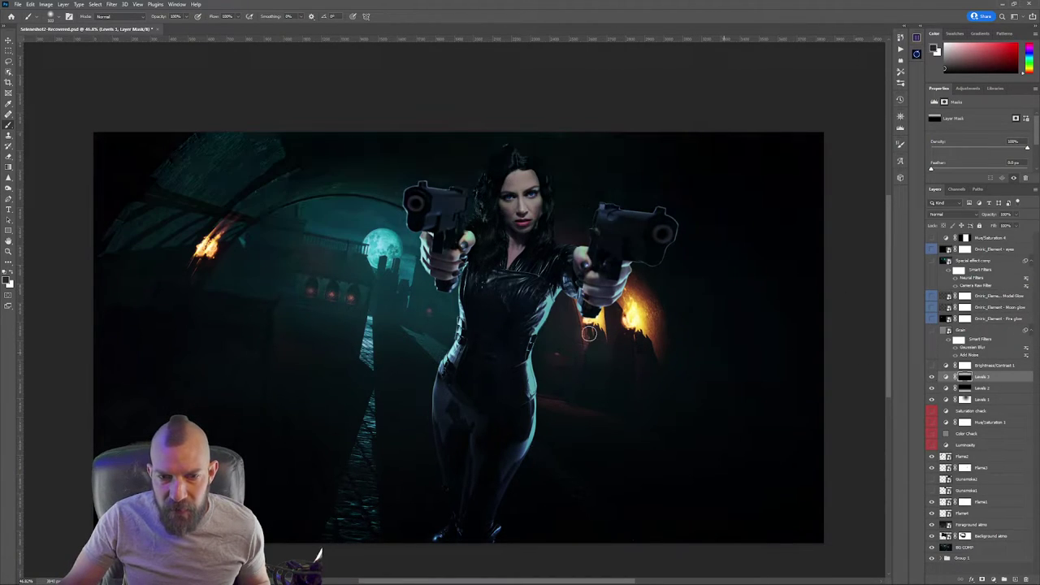
left_click(932, 377)
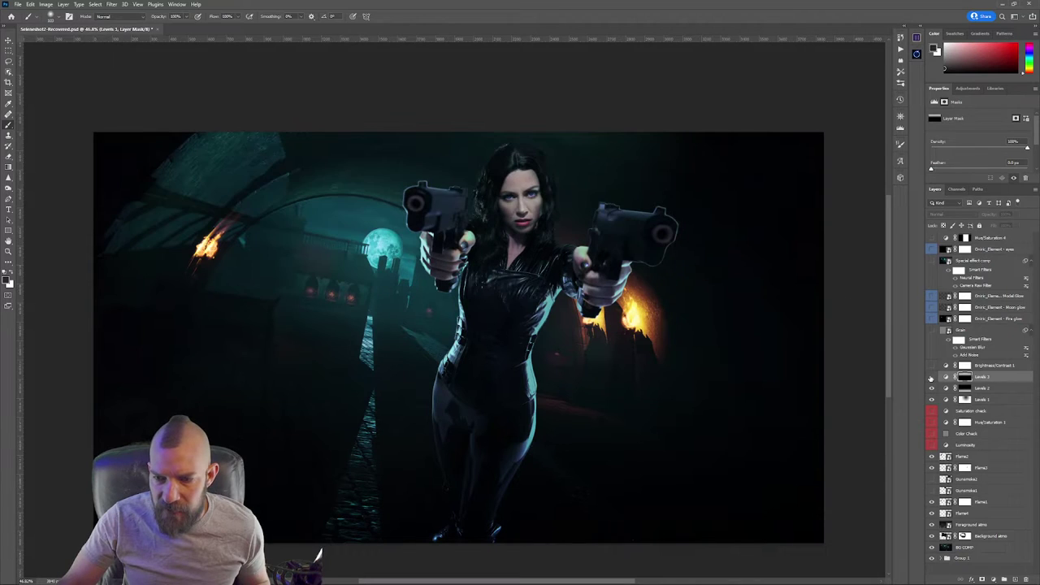
left_click(932, 377)
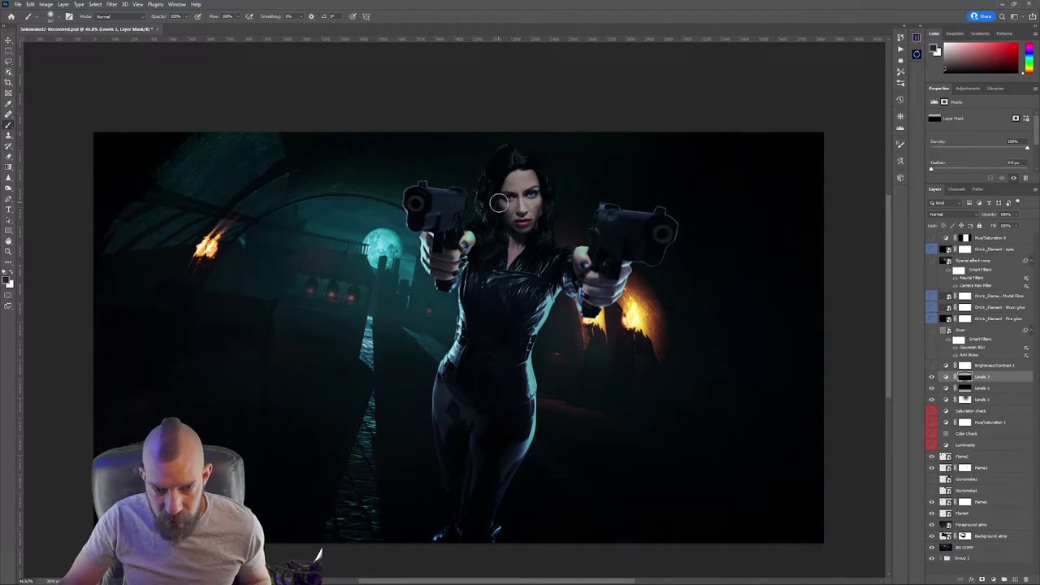
left_click(52, 16)
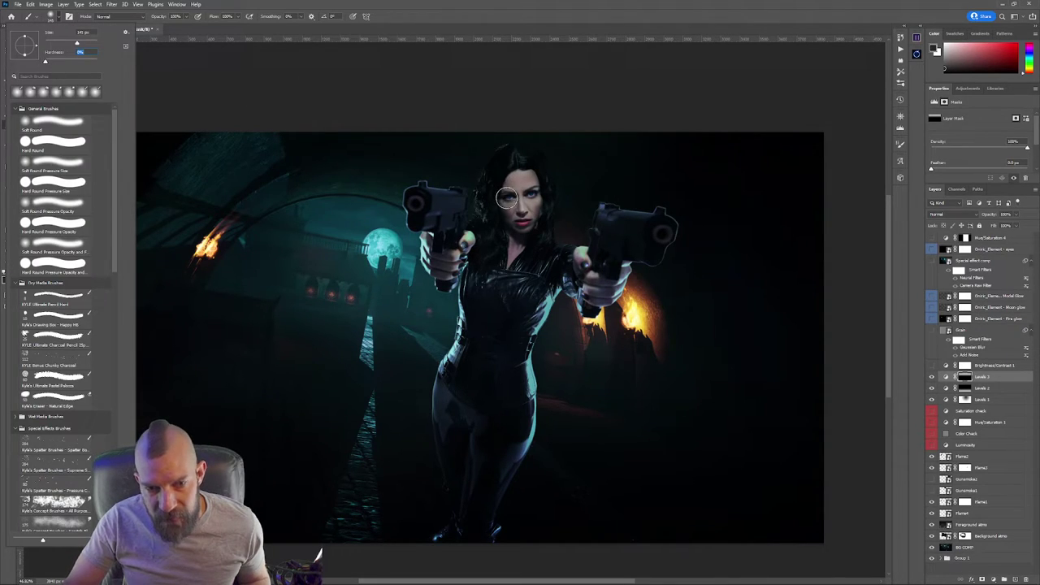
left_click(512, 201)
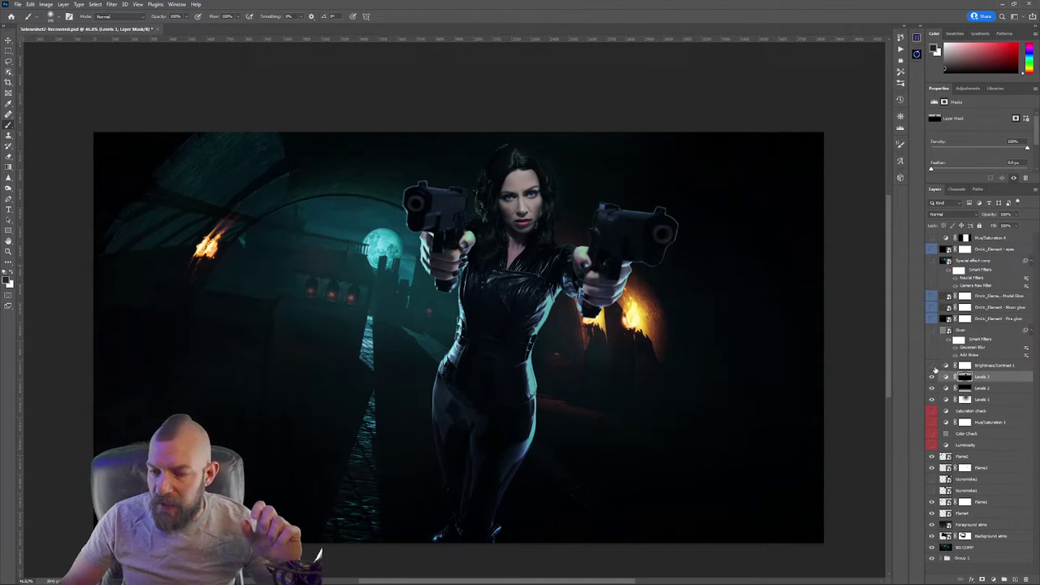
Compare the image with and without the Brightness/Contrast 1 layer, and leave the layer visible
left_click(932, 366)
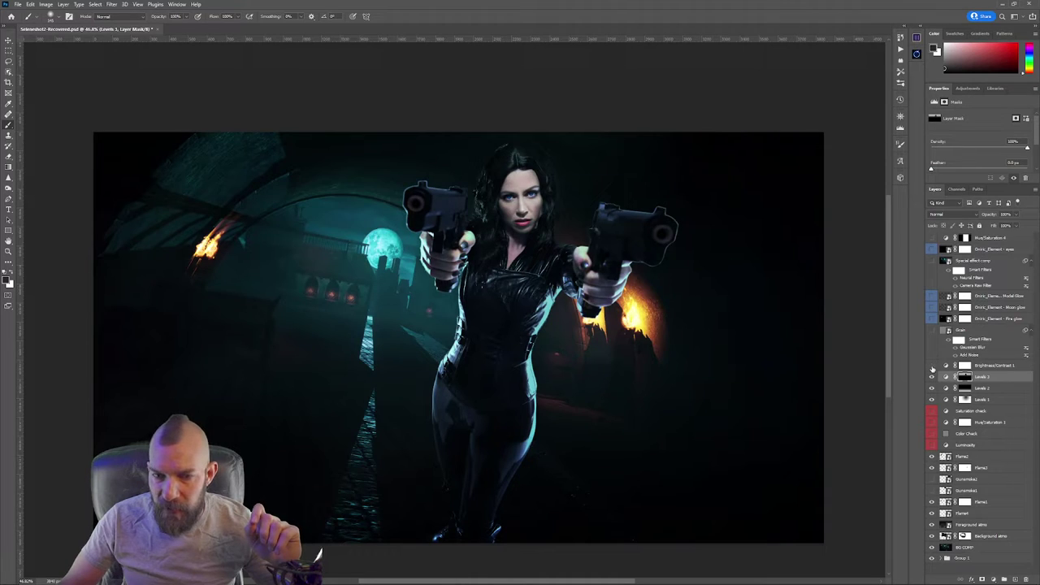
left_click(932, 366)
left_click(932, 366)
left_click(932, 366)
left_click(932, 366)
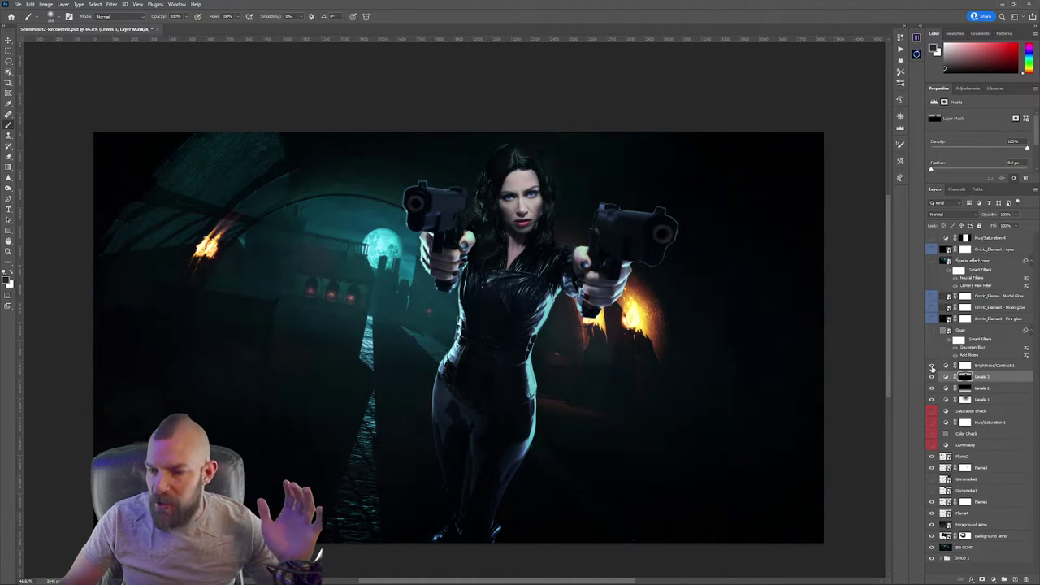
left_click(932, 366)
left_click(932, 366)
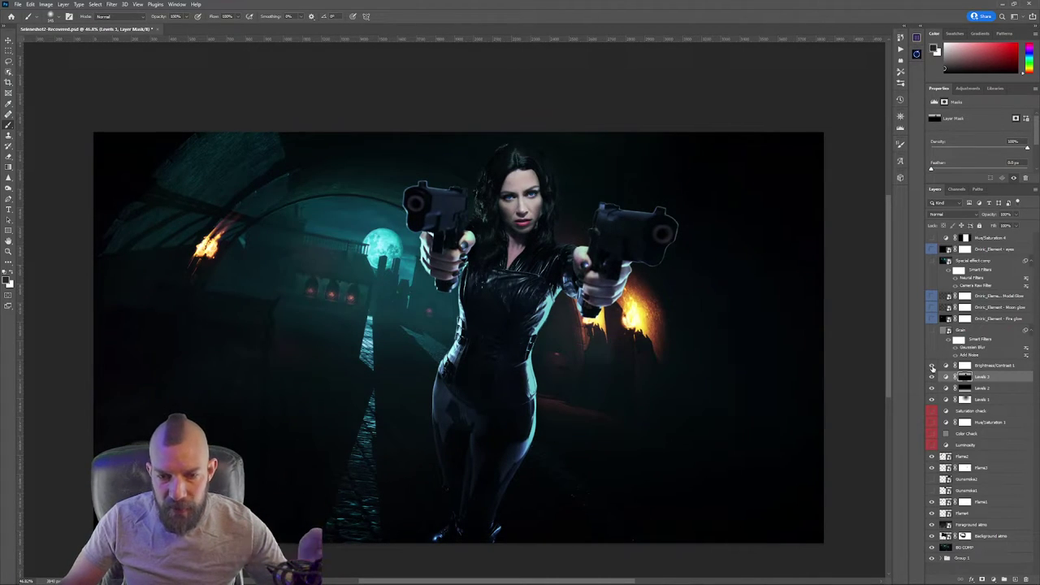
left_click(932, 366)
left_click(932, 367)
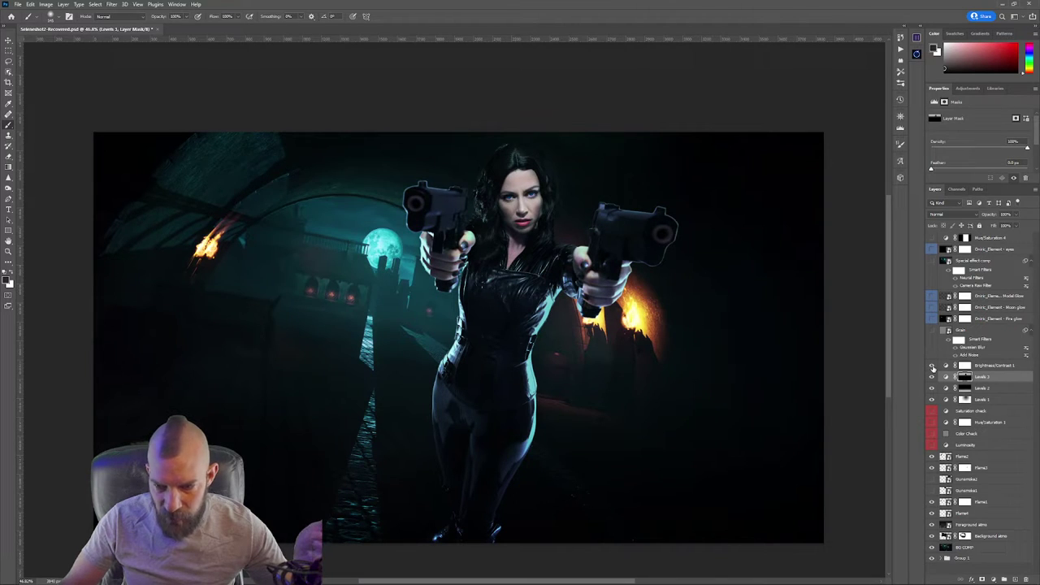
left_click(932, 366)
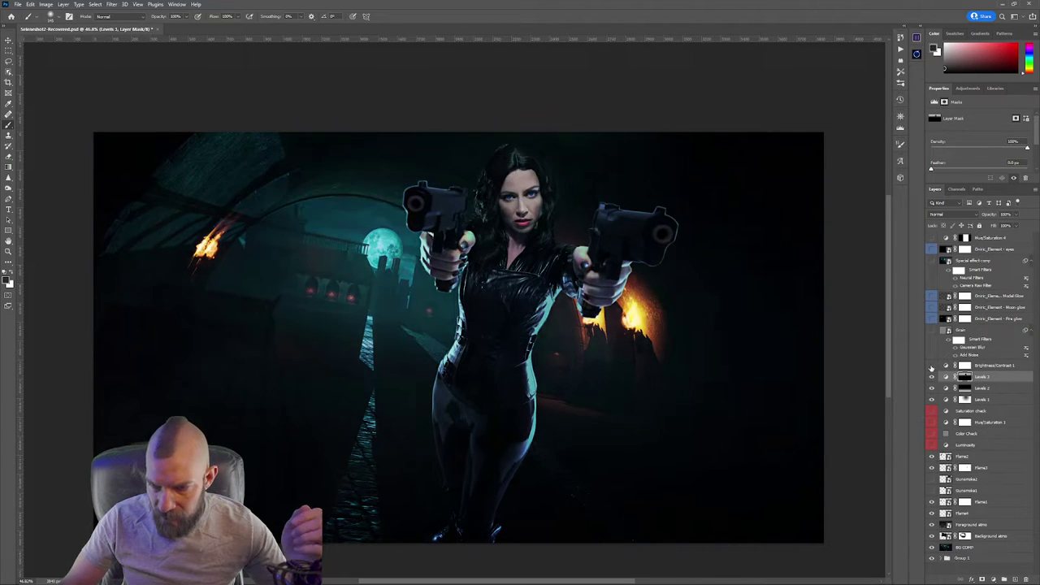
left_click(932, 366)
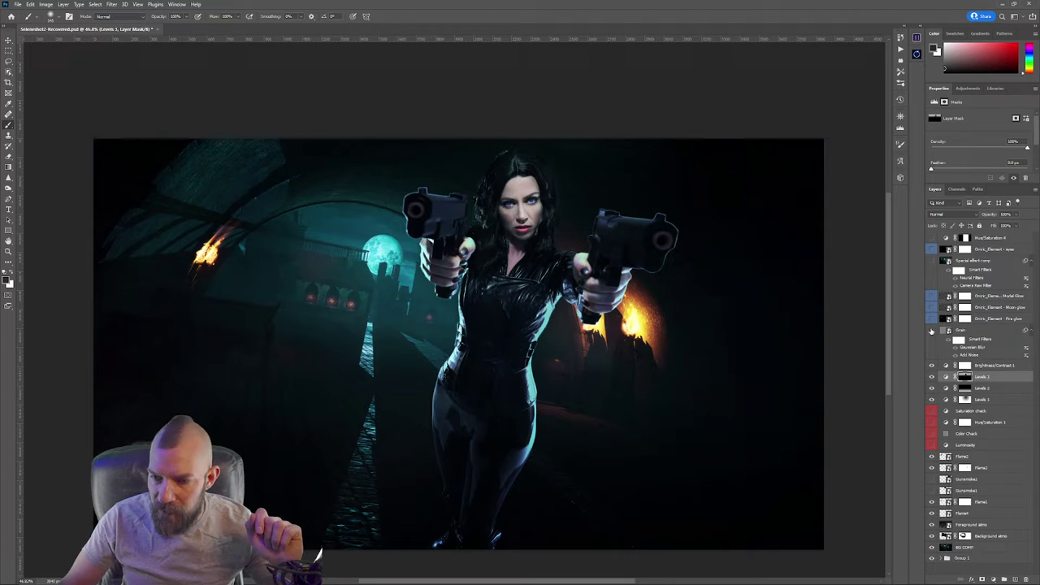
Show the Grain layer and compare its noise up close on the moon, the gun and the model's face
key("z")
left_click(412, 262)
left_click_drag(412, 262, 674, 294)
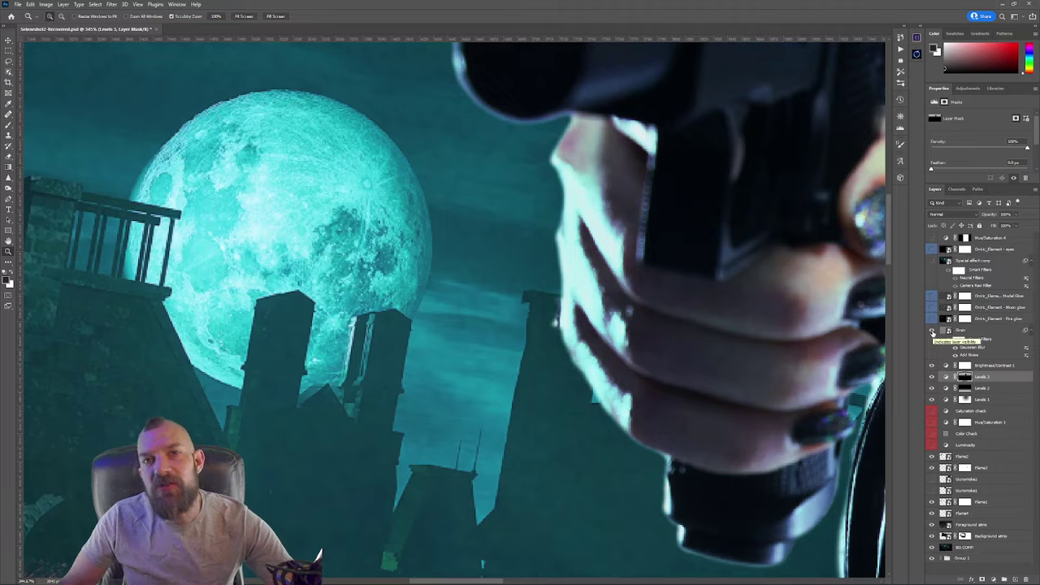
scroll(851, 336, "down", 5)
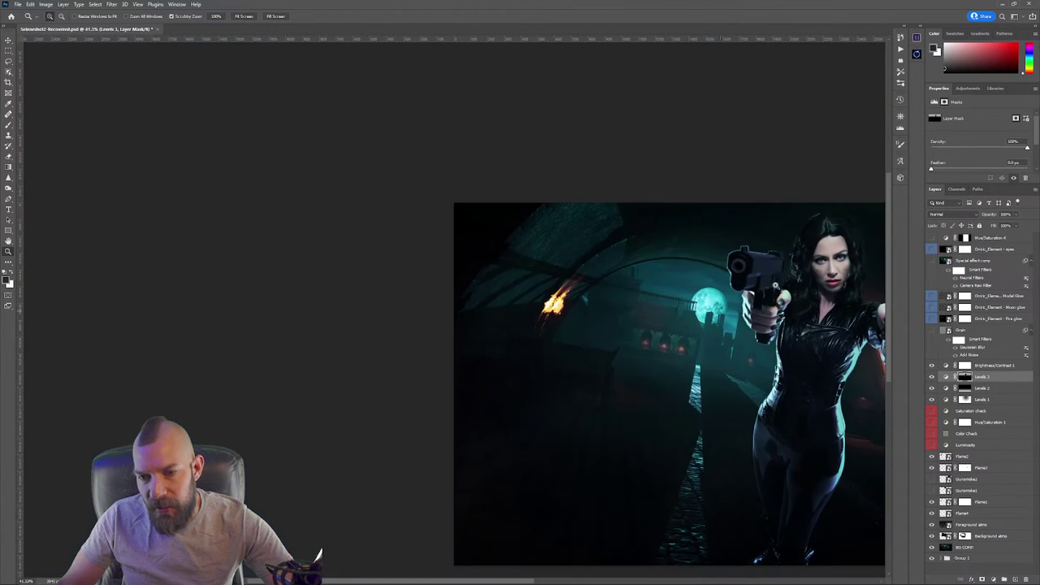
scroll(893, 341, "up", 4)
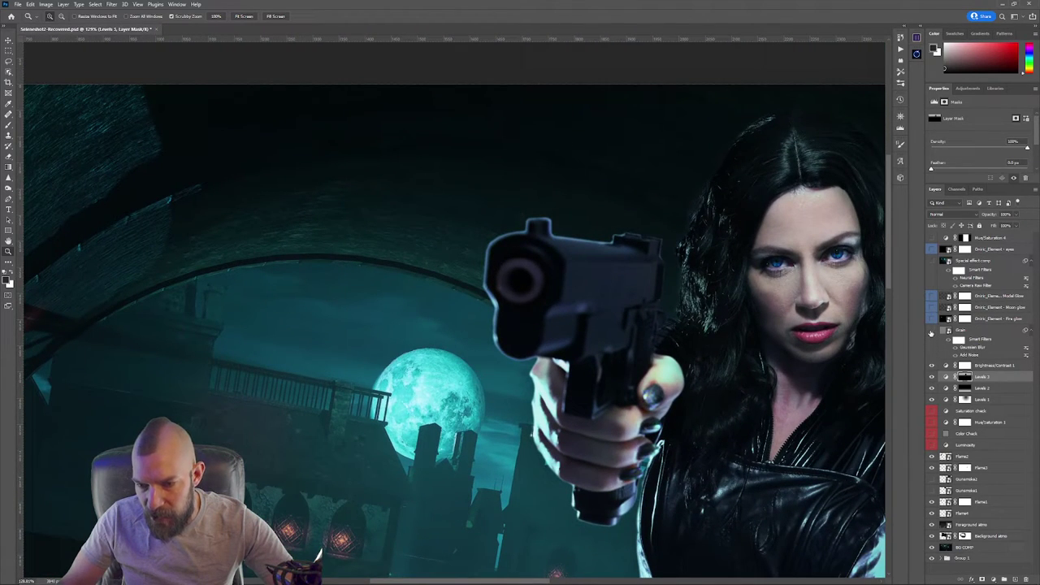
scroll(876, 330, "up", 3)
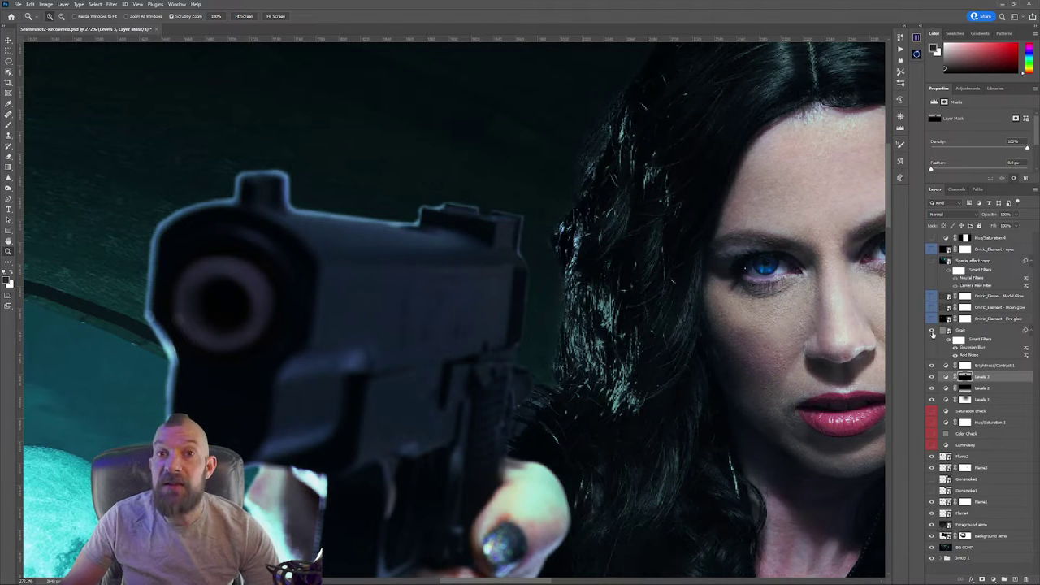
left_click(933, 334)
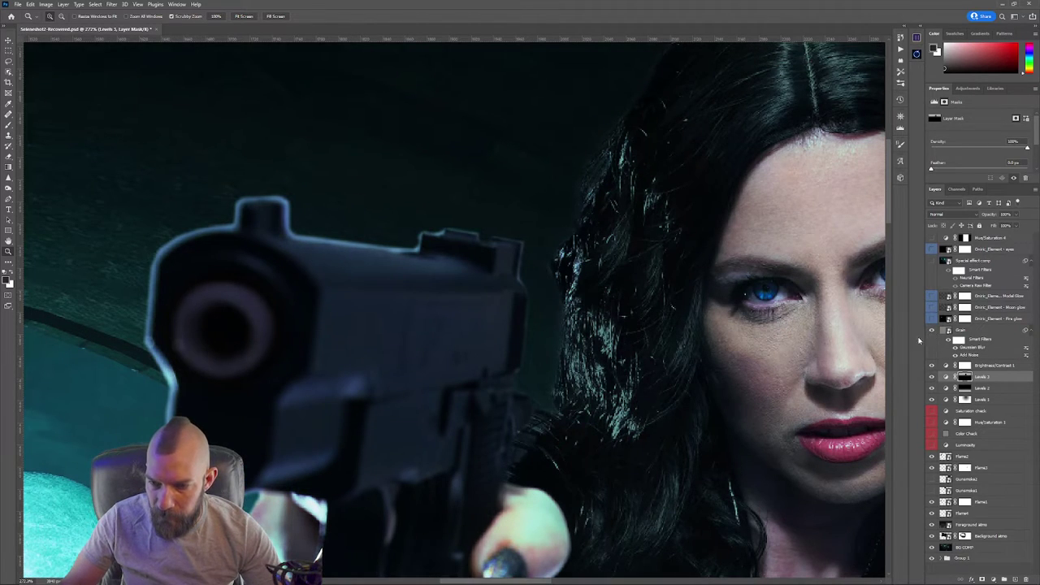
Examine the grained composite at full-image size and close up around the moon and model, ending with the image fitted on screen
scroll(719, 381, "down", 4)
right_click(688, 383)
left_click(704, 398)
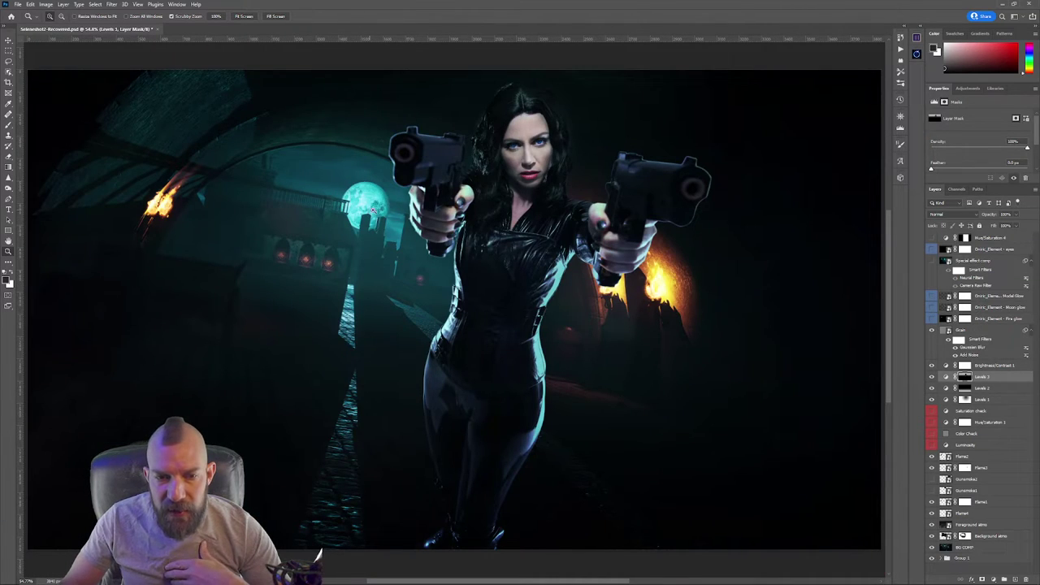
scroll(390, 221, "up", 5)
scroll(520, 440, "down", 5)
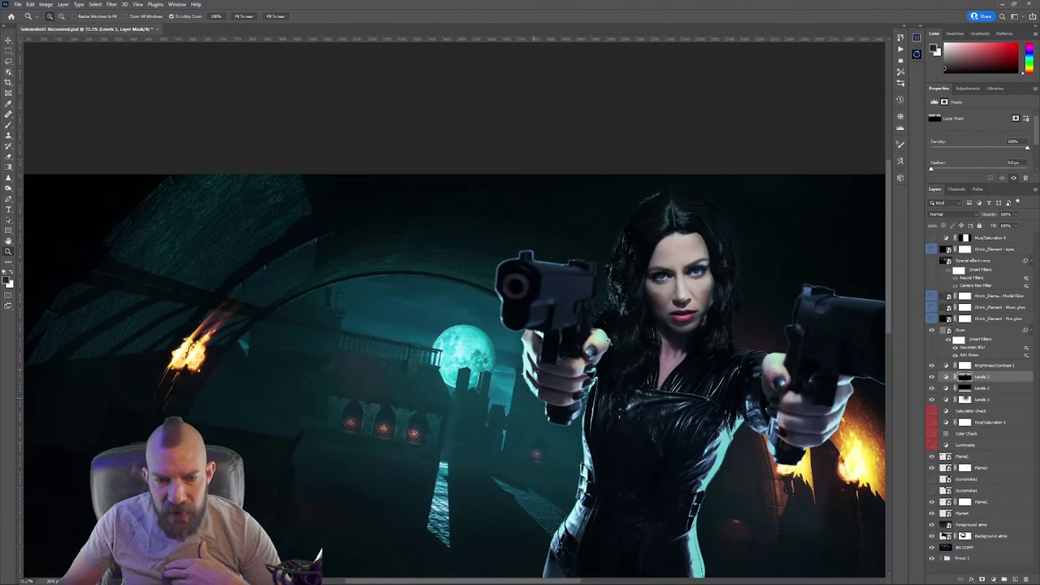
scroll(745, 306, "up", 3)
scroll(745, 306, "down", 2)
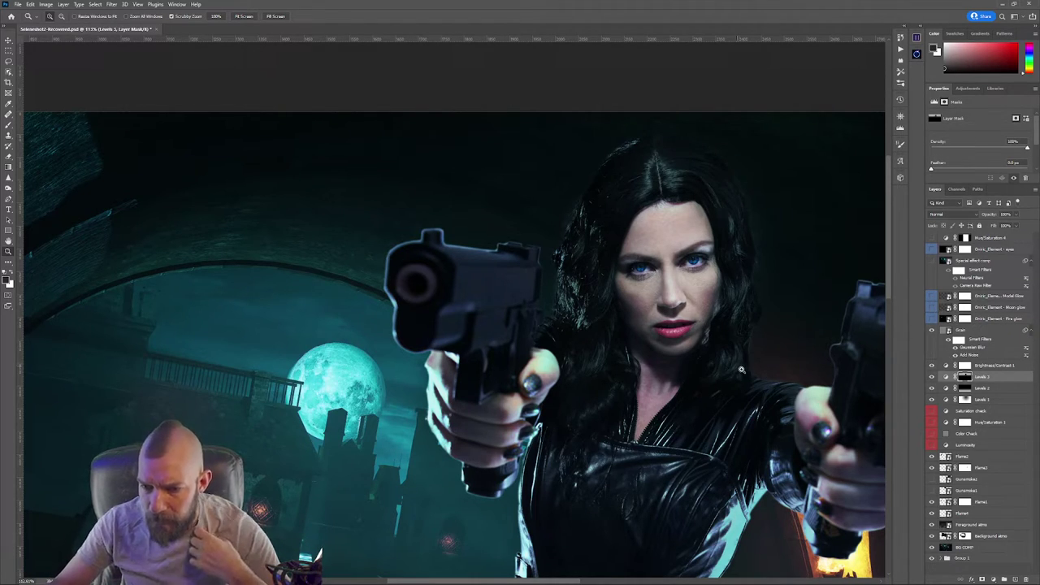
right_click(627, 388)
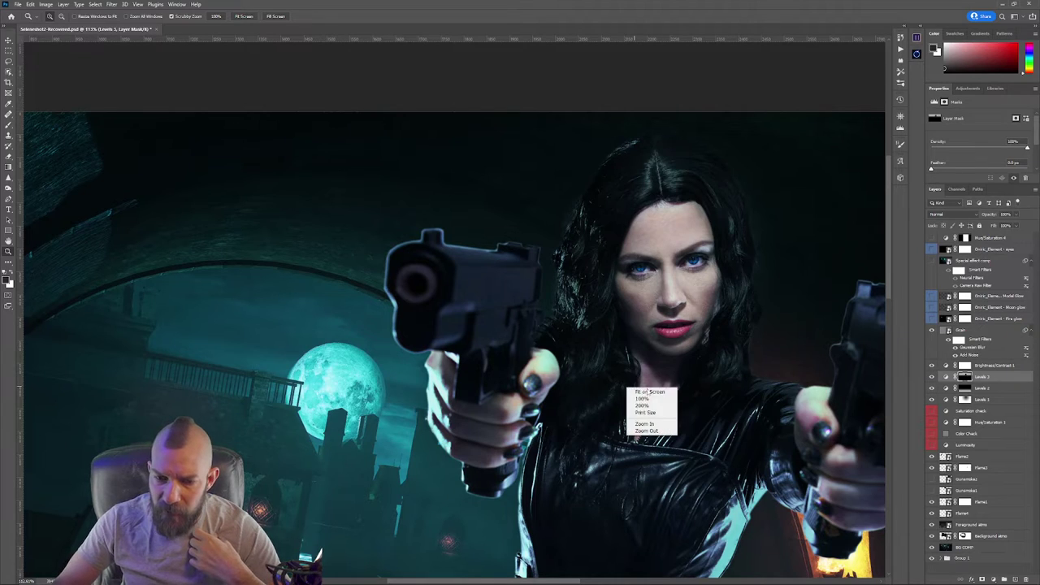
left_click(649, 393)
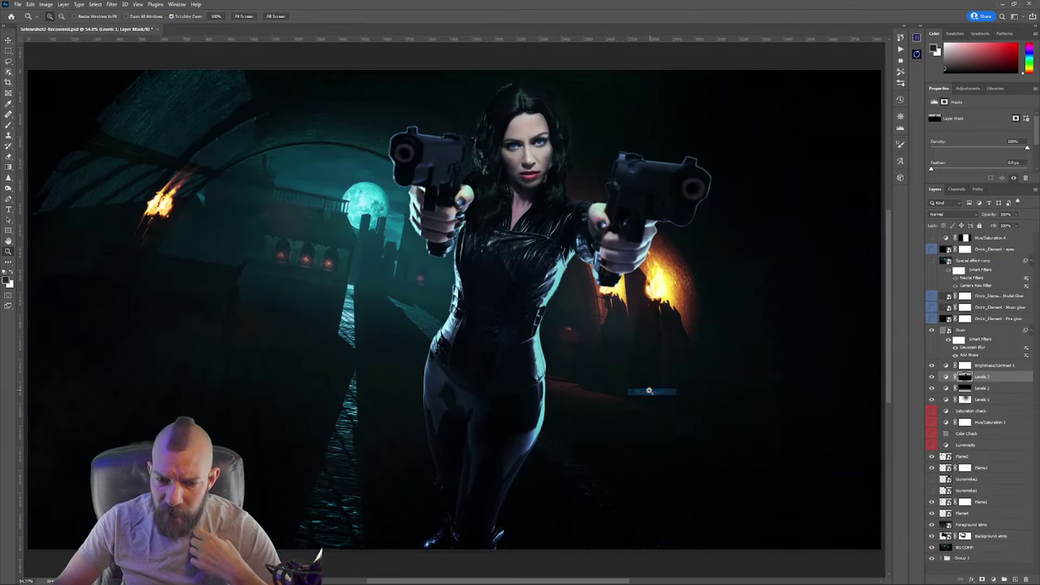
Toggle the blue-labelled Fire glow layer repeatedly to compare the light around the flames with and without it
left_click(931, 320)
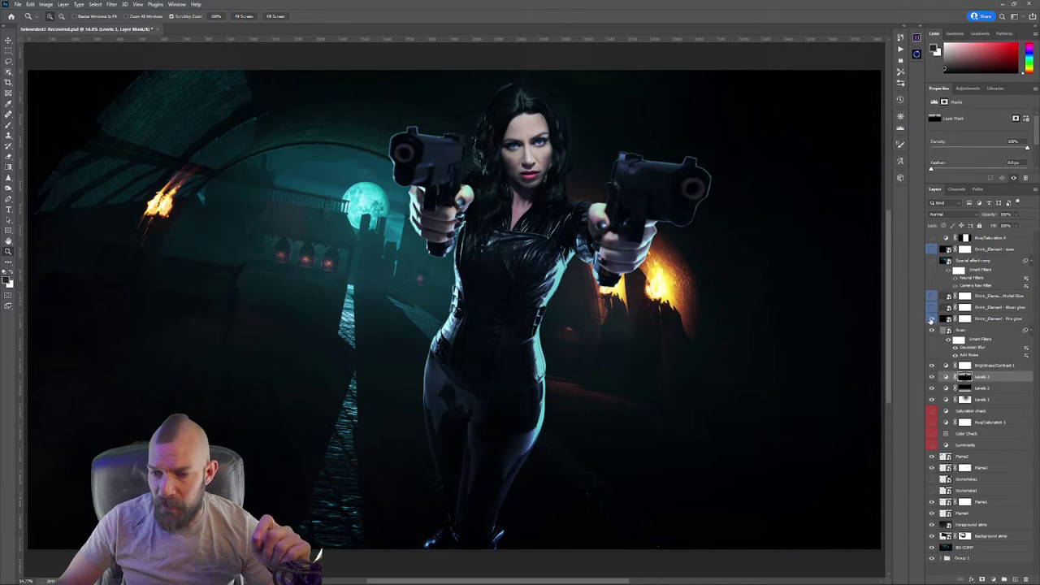
left_click(931, 320)
left_click(931, 320)
left_click(931, 321)
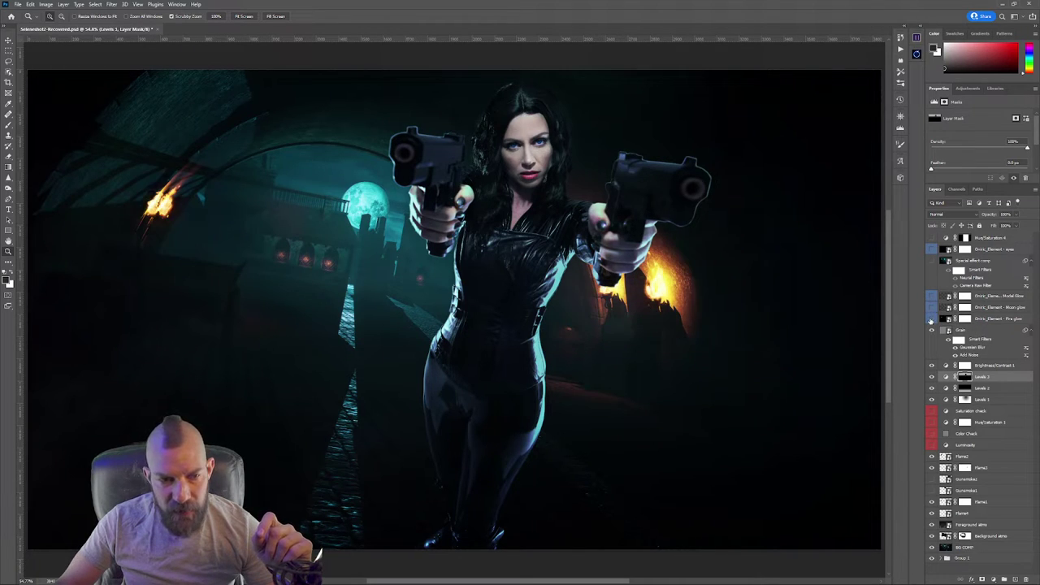
left_click(932, 320)
left_click(932, 320)
left_click(931, 320)
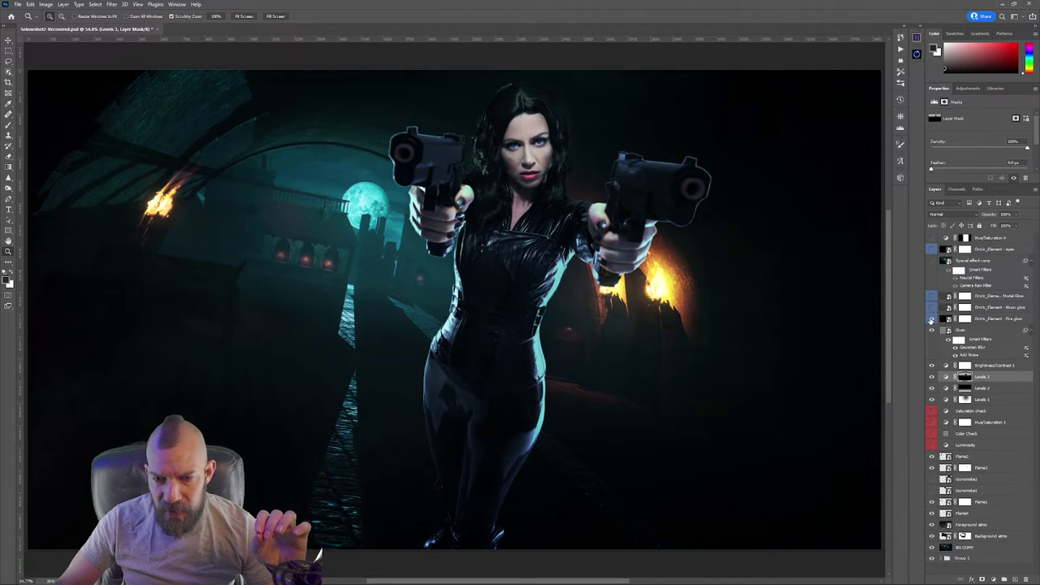
left_click(931, 321)
left_click(931, 321)
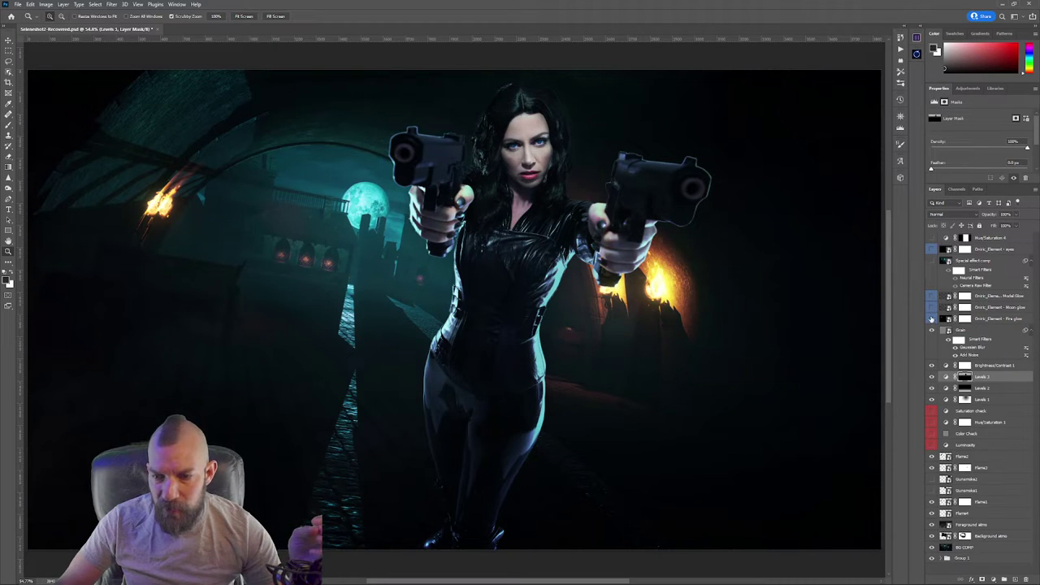
Compare the flames with and without the Fire glow layer once more, and leave the layer visible
left_click(931, 320)
left_click(931, 320)
left_click(931, 320)
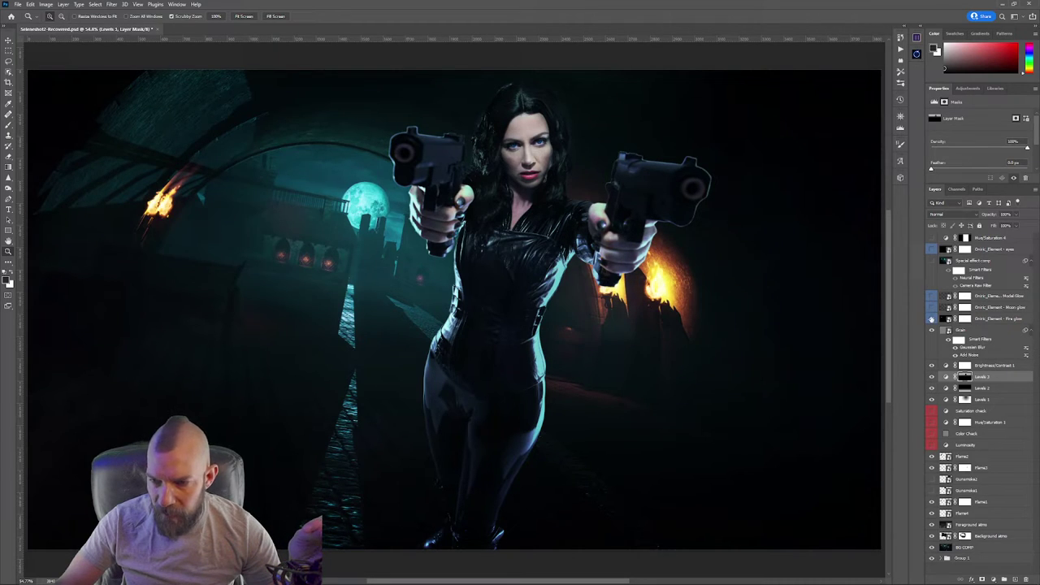
left_click(931, 320)
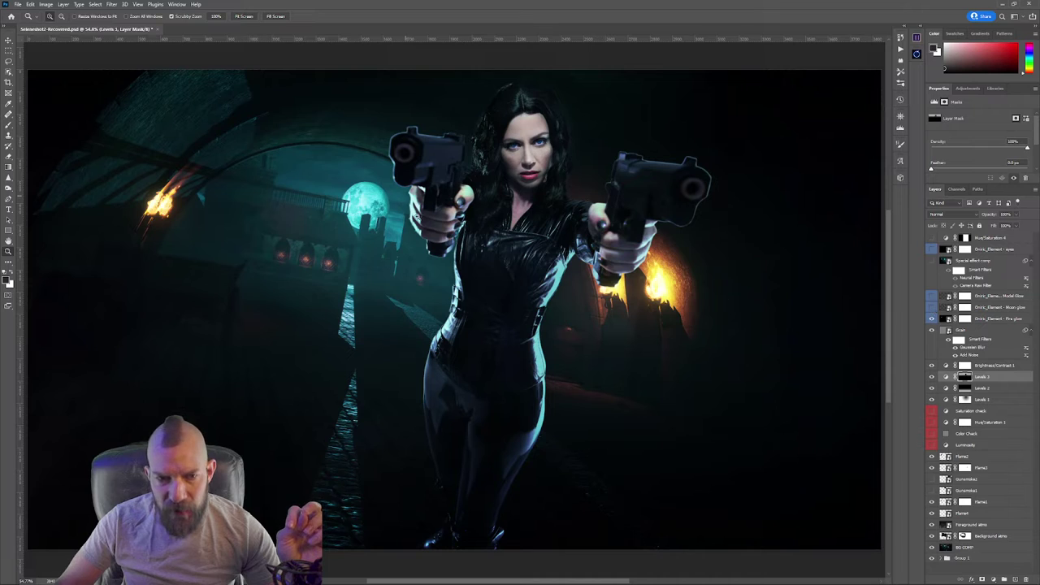
Show the Moon glow layer, compare the moonlight with and without it, and leave the layer visible
left_click(932, 308)
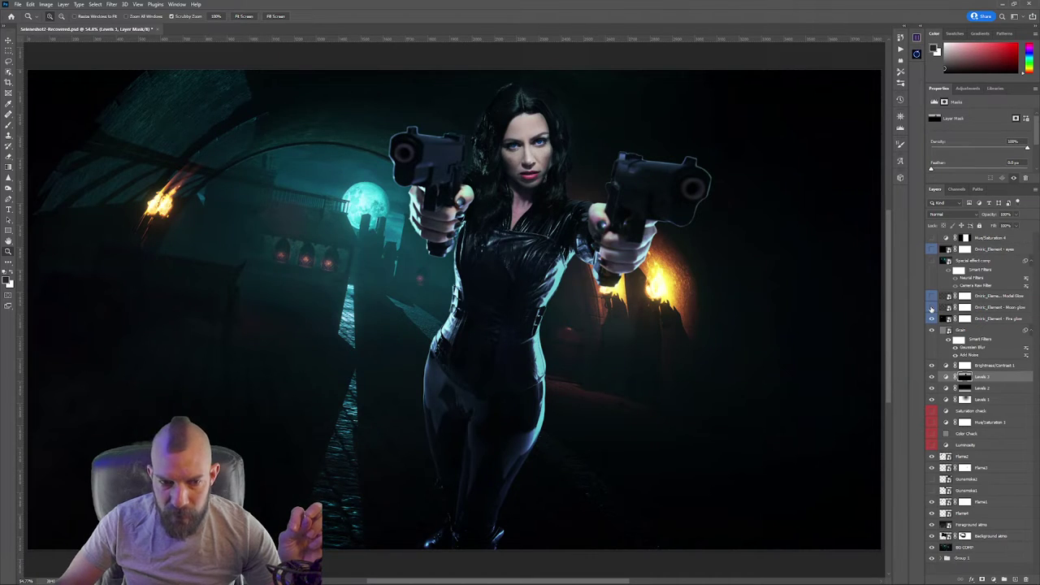
left_click(931, 308)
left_click(931, 308)
left_click(931, 308)
left_click(931, 307)
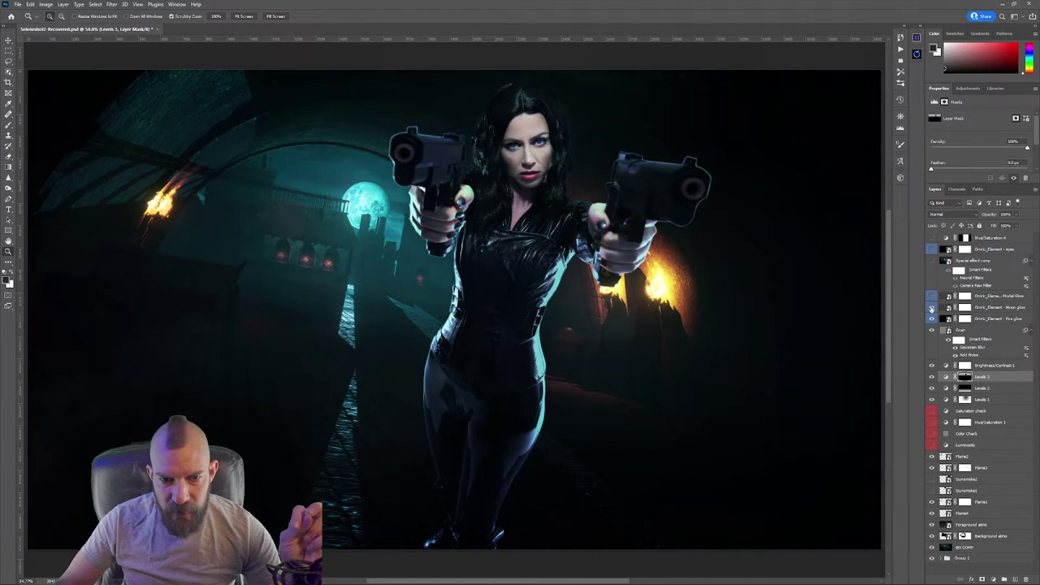
Compare the image with and without the Model Glow layer, leave it visible, and inspect the model's face up close
left_click(932, 298)
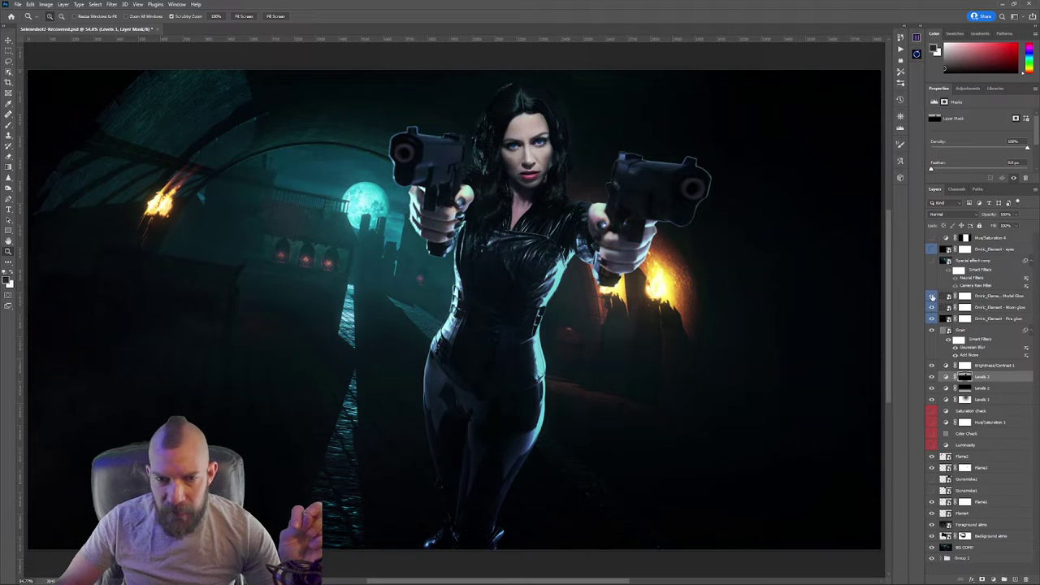
left_click(932, 297)
left_click(932, 297)
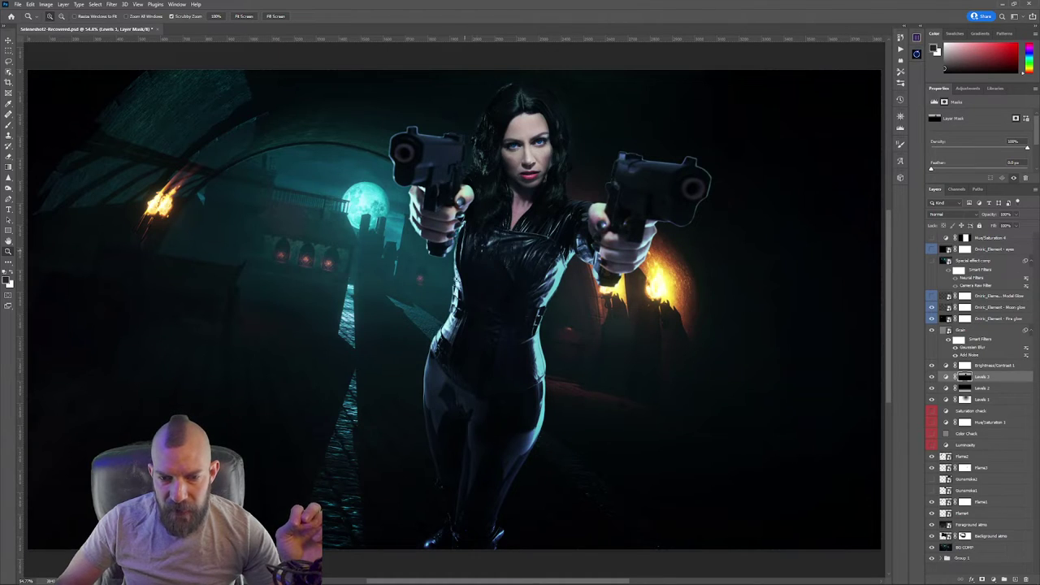
left_click(932, 296)
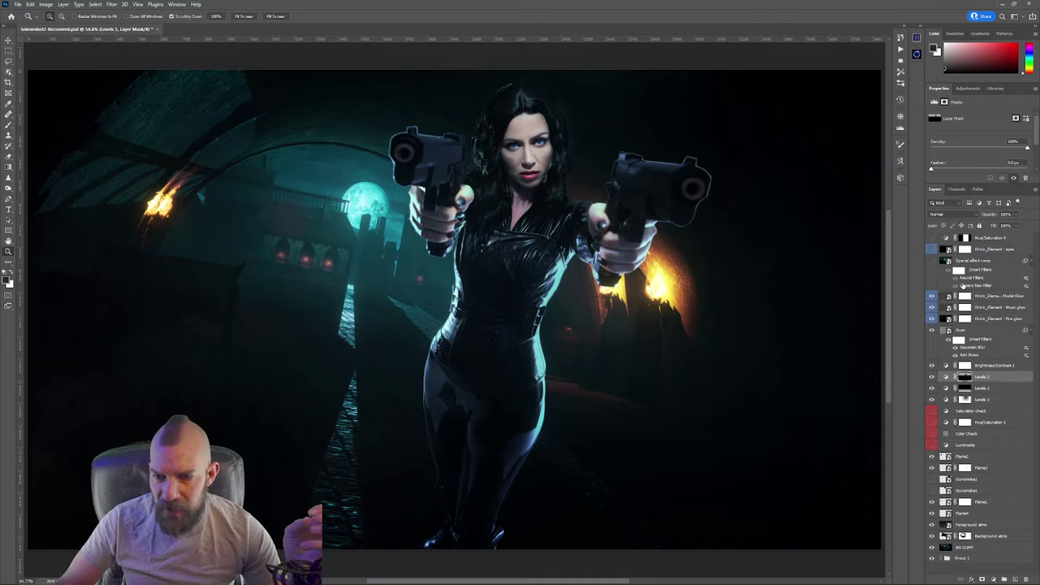
scroll(947, 277, "up", 1)
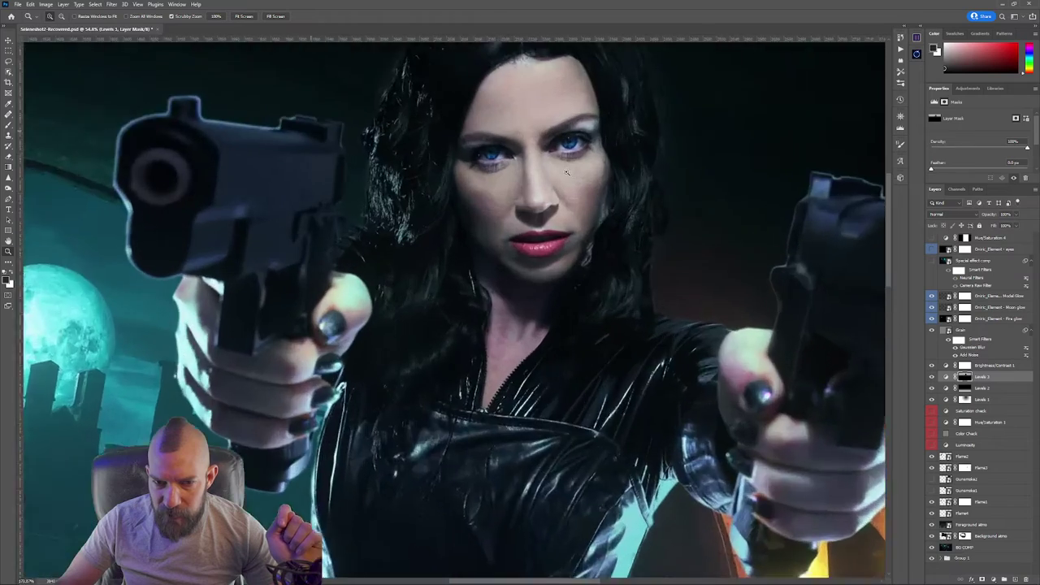
left_click_drag(526, 162, 594, 215)
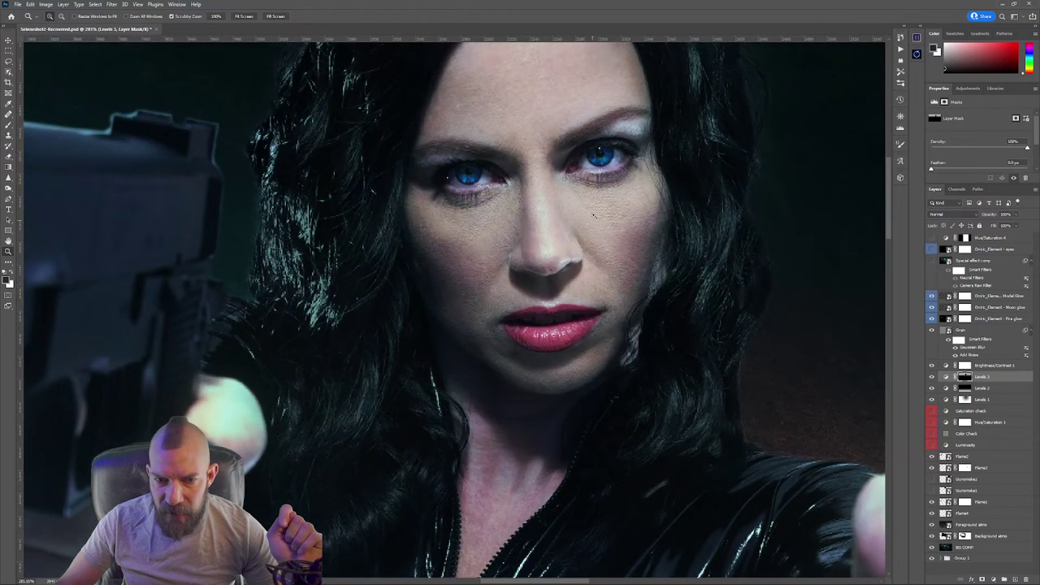
mouse_move(537, 188)
left_mouse_down()
mouse_move(553, 192)
mouse_move(536, 199)
left_mouse_up()
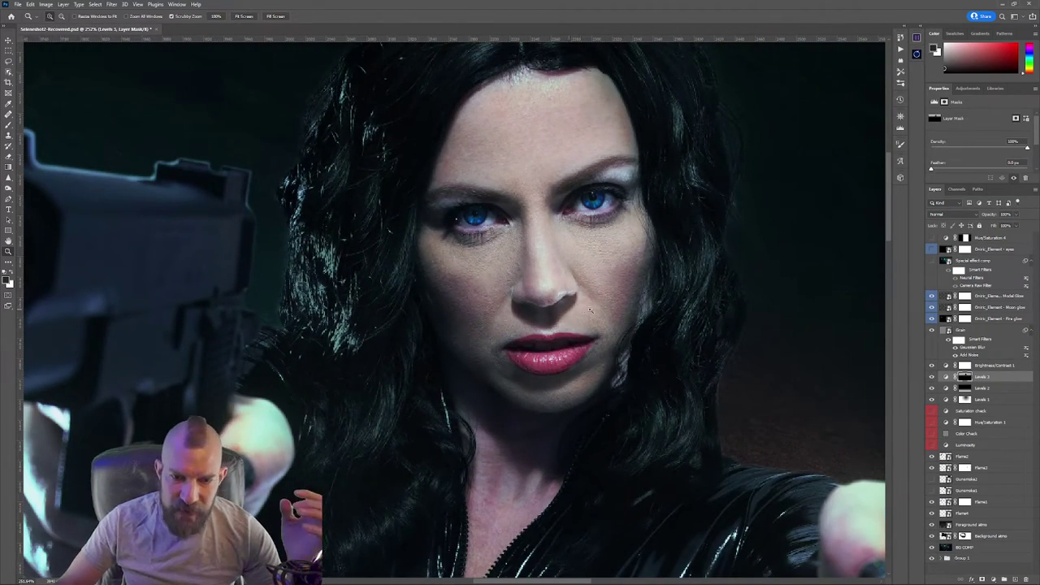
mouse_move(860, 290)
left_mouse_down()
mouse_move(820, 291)
mouse_move(861, 293)
left_mouse_up()
Compare the Special effect comp layer with its Neural Filters and Camera Raw Filter smart filters off and on
left_click(955, 278)
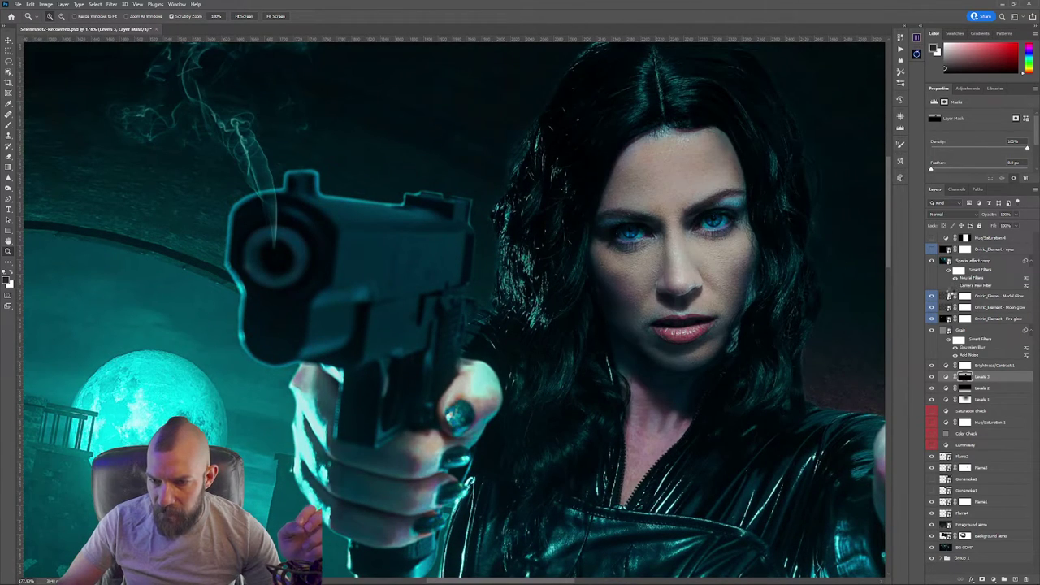
left_click(939, 286)
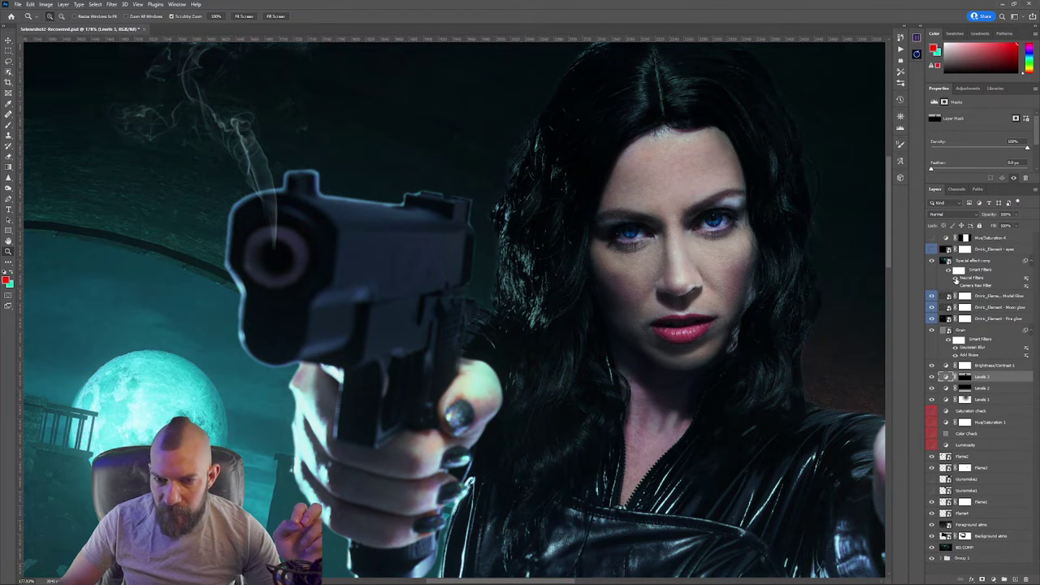
left_click(954, 278)
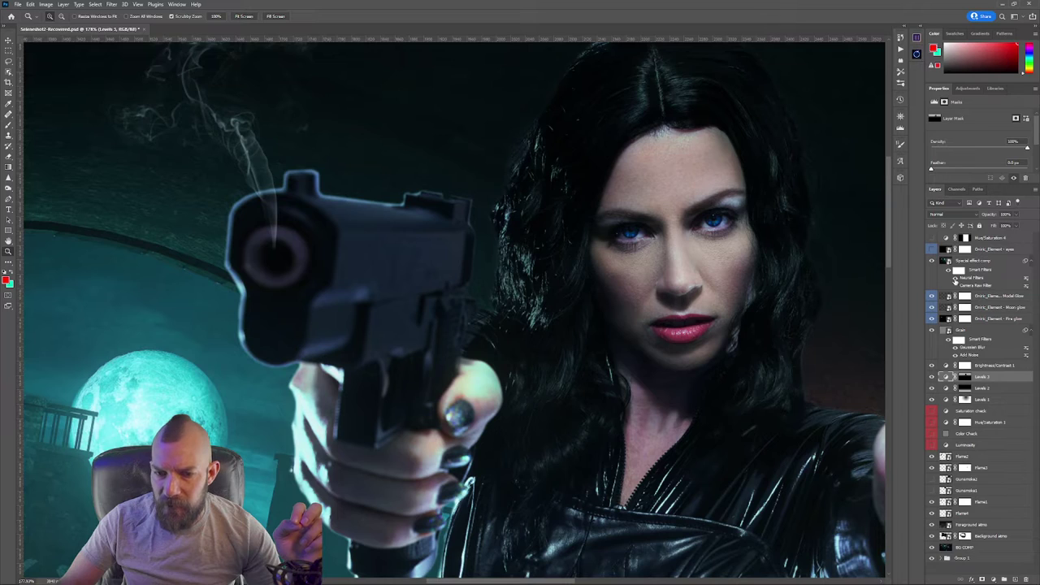
left_click(955, 286)
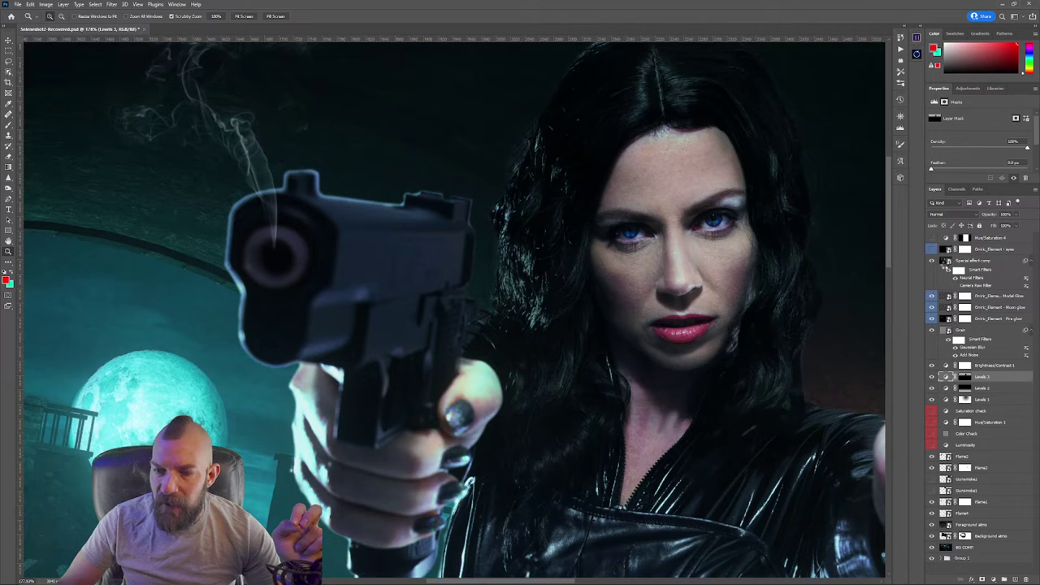
left_click(942, 261)
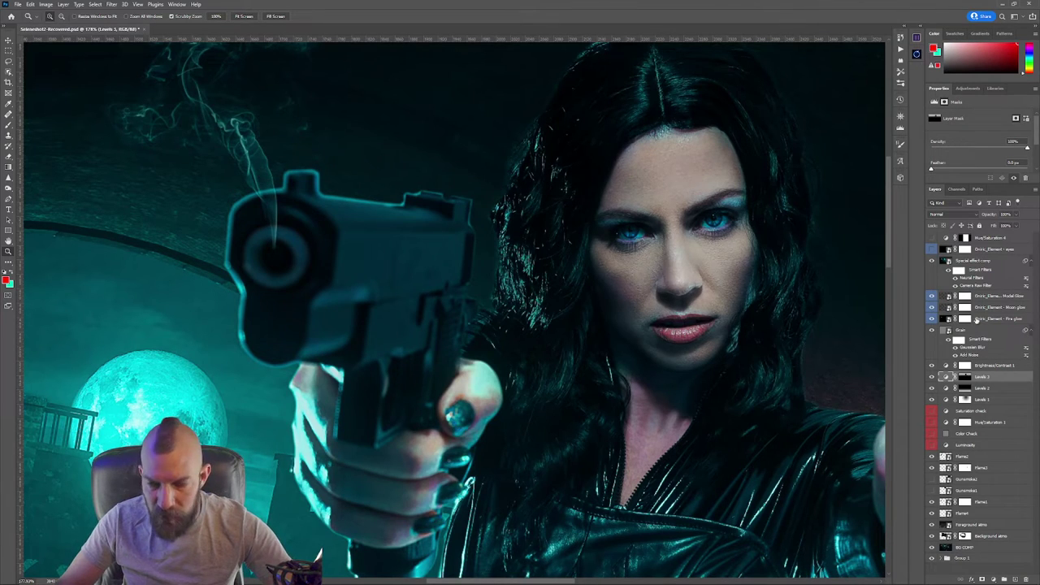
Compare the composite with and without the Special effect comp layer, up close and fitted on screen, leaving the layer hidden
scroll(963, 297, "down", 1)
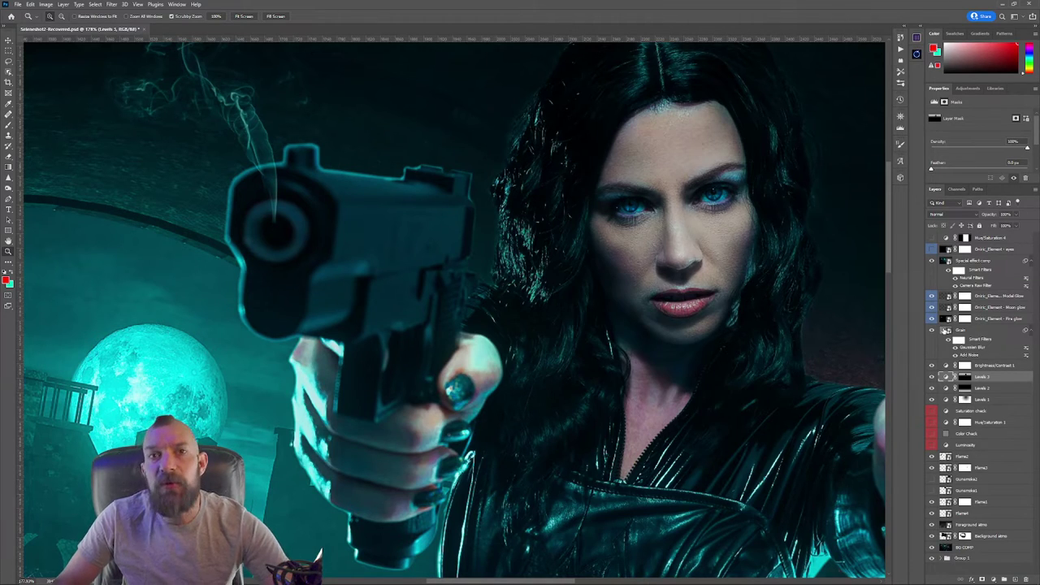
left_click(932, 260)
scroll(767, 329, "up", 1)
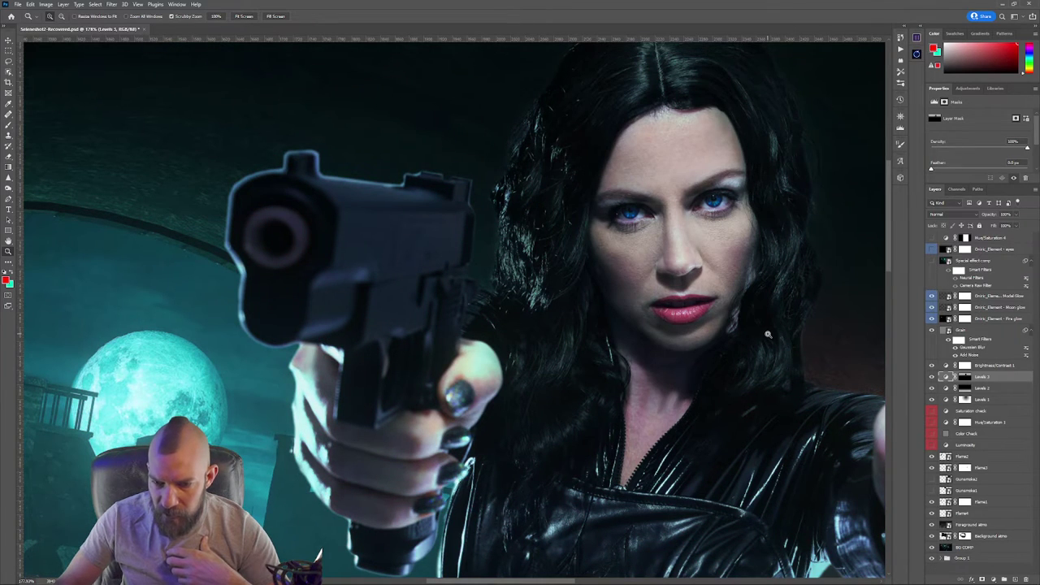
right_click(767, 334)
left_click(794, 351)
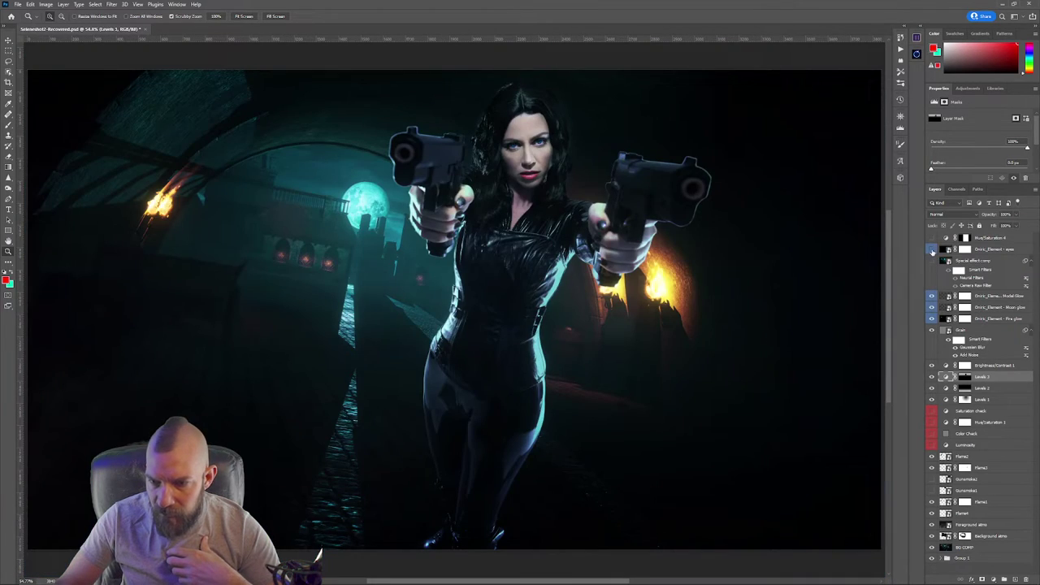
left_click(932, 261)
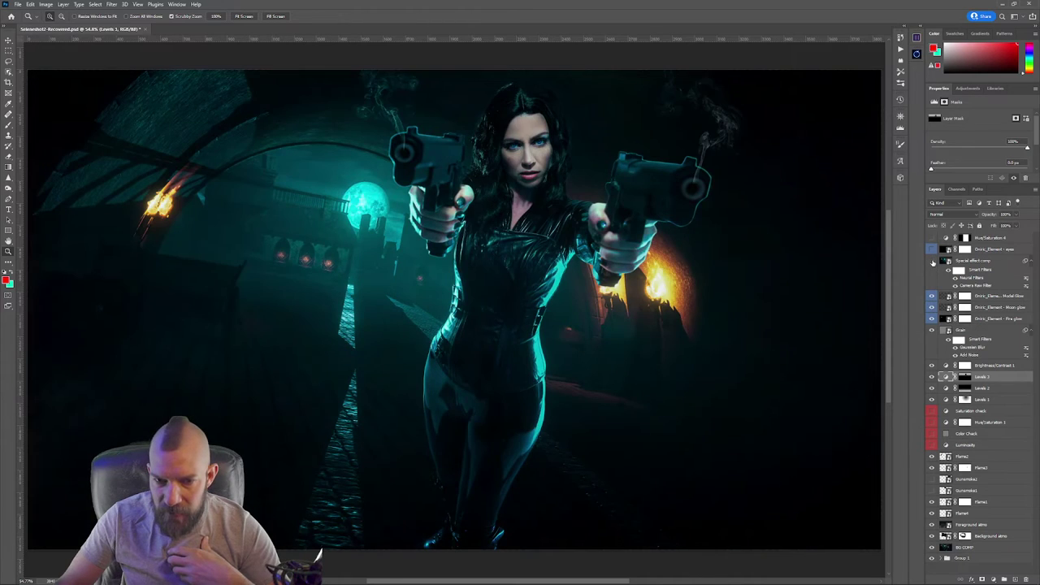
left_click(932, 261)
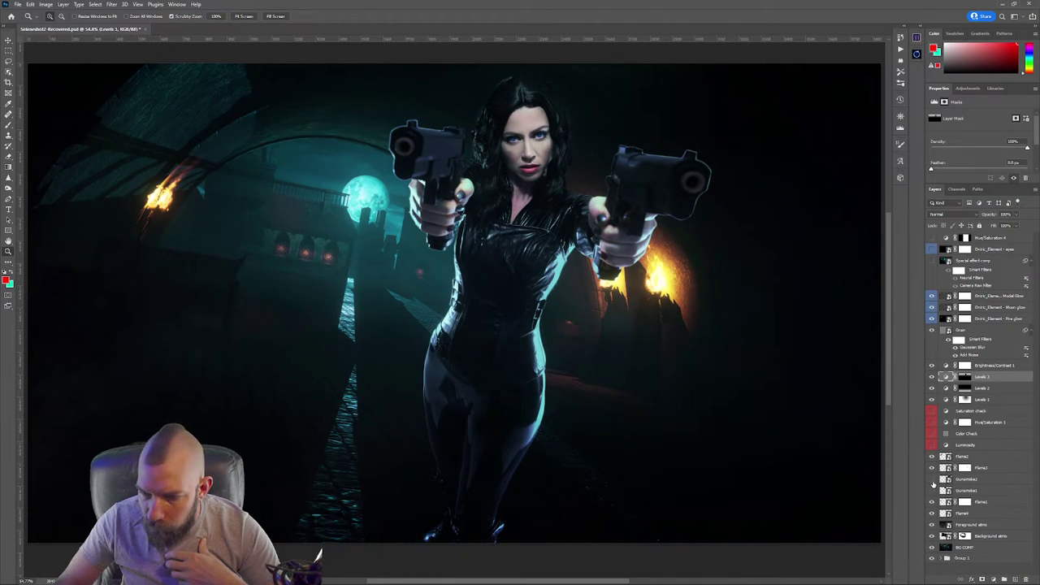
Show the Gunsmoke1 and Gunsmoke2 layers, and show the Special effect comp layer with its smart filters disabled
left_click(932, 480)
left_click(932, 490)
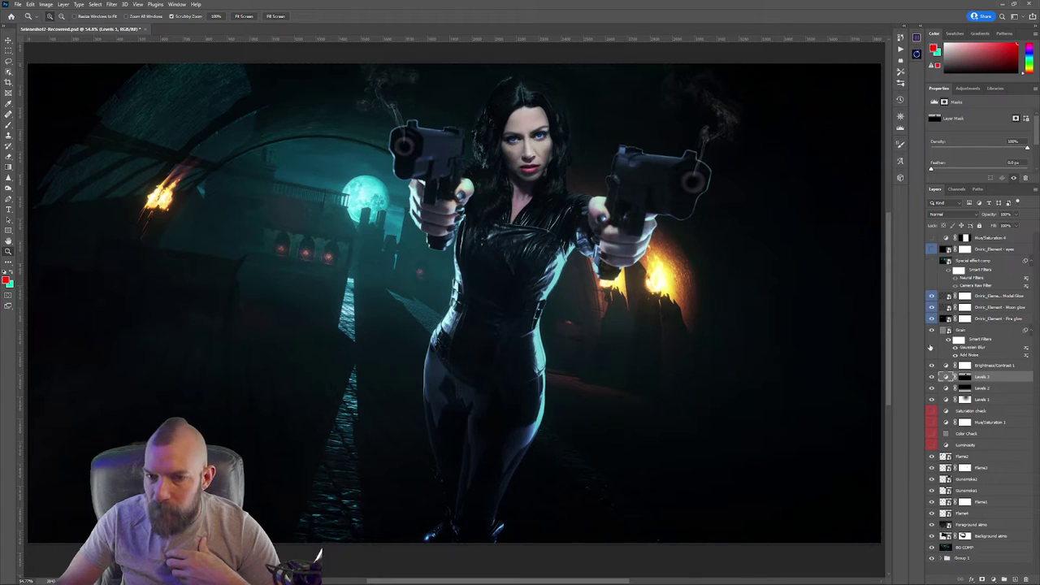
left_click(932, 261)
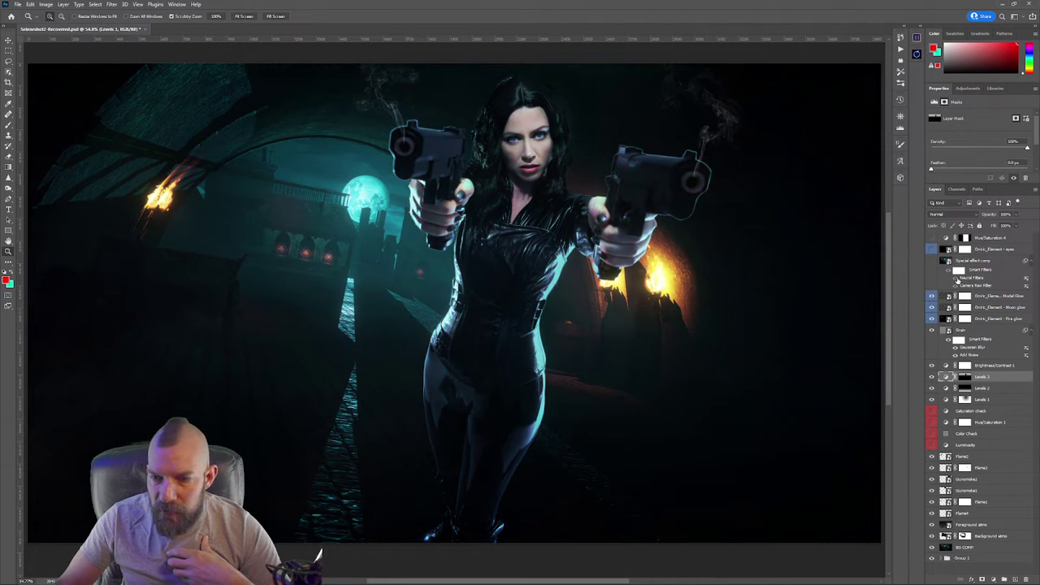
left_click(949, 271)
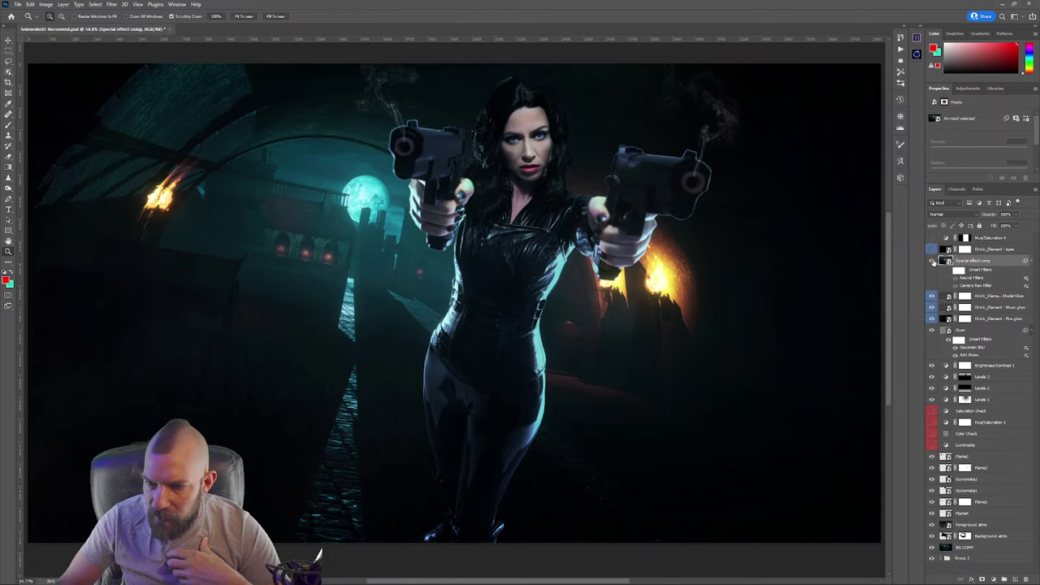
Toggle the unfiltered Special effect comp layer to compare it with the layers below, and re-enable its smart filters
left_click(932, 261)
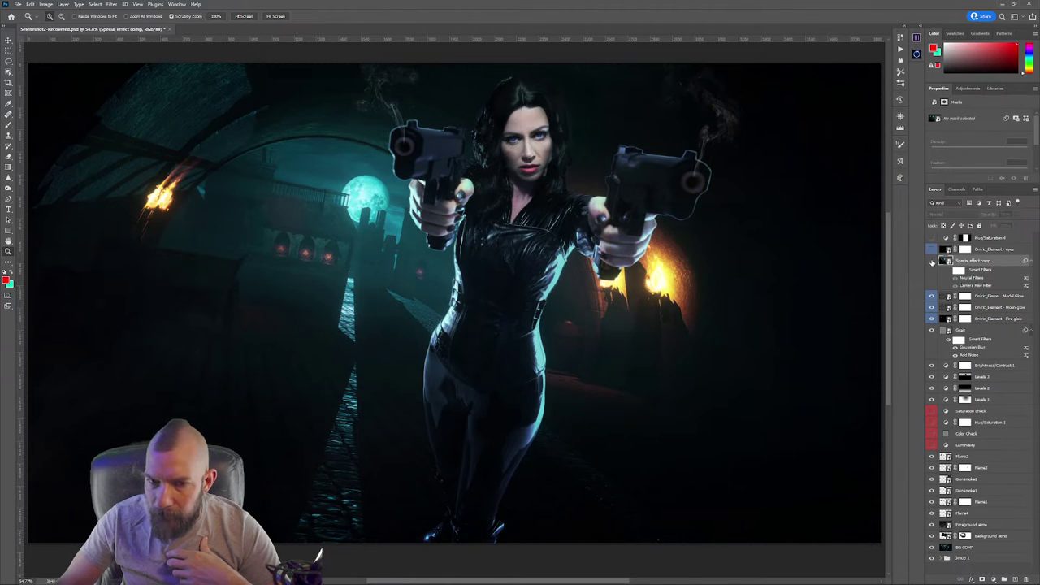
left_click(932, 261)
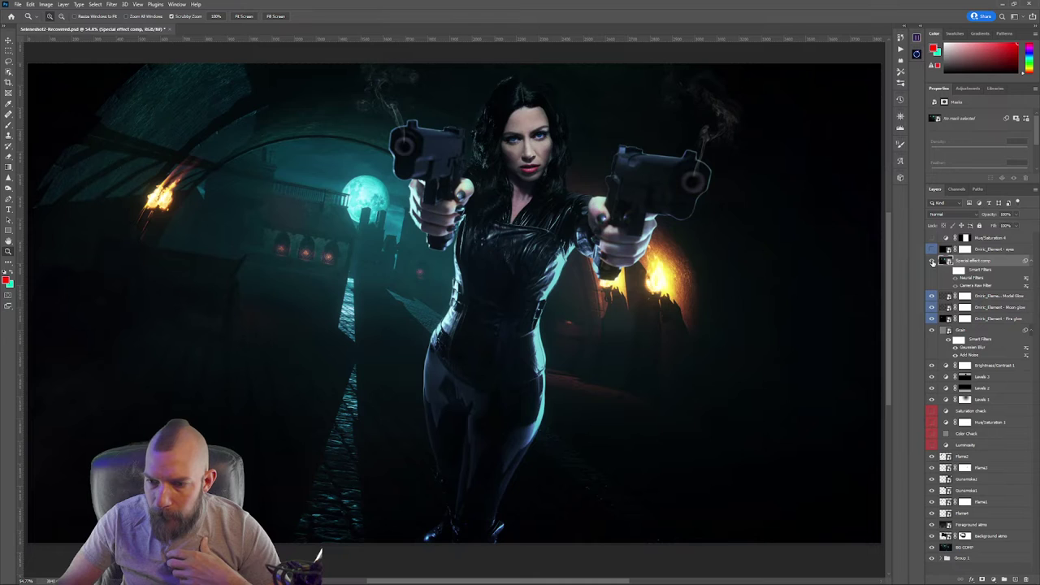
left_click(932, 261)
left_click(932, 261)
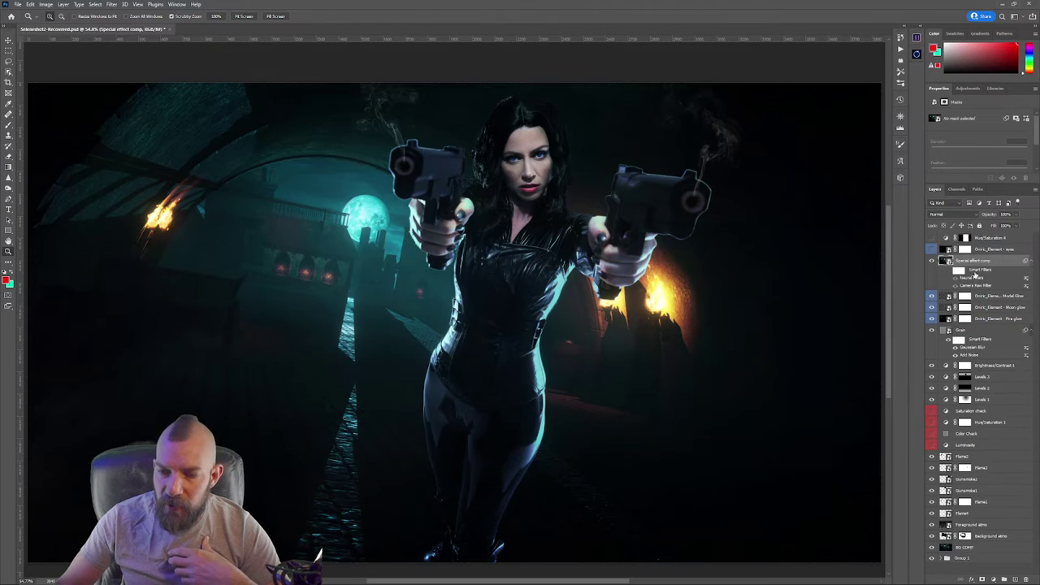
left_click(932, 261)
left_click(932, 261)
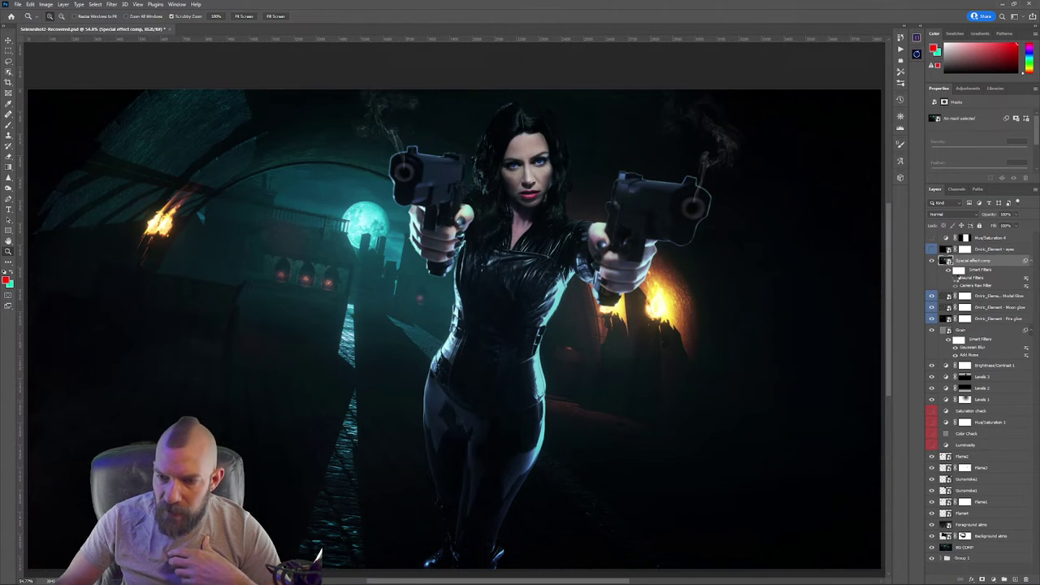
left_click(955, 278)
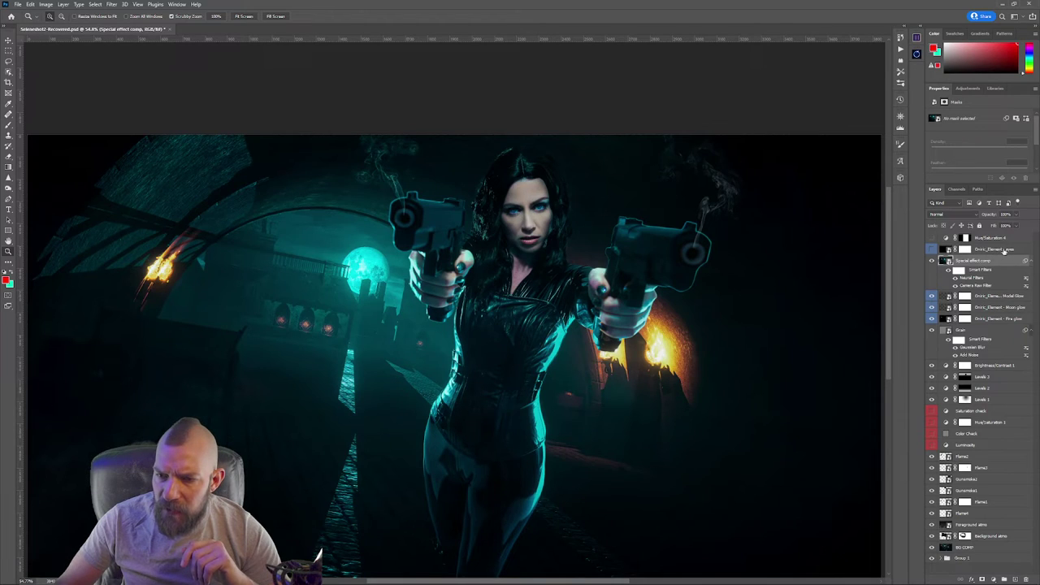
Show the Oniric_Element eyes layer and compare the model's eyes up close with and without it, leaving it visible
left_click(933, 250)
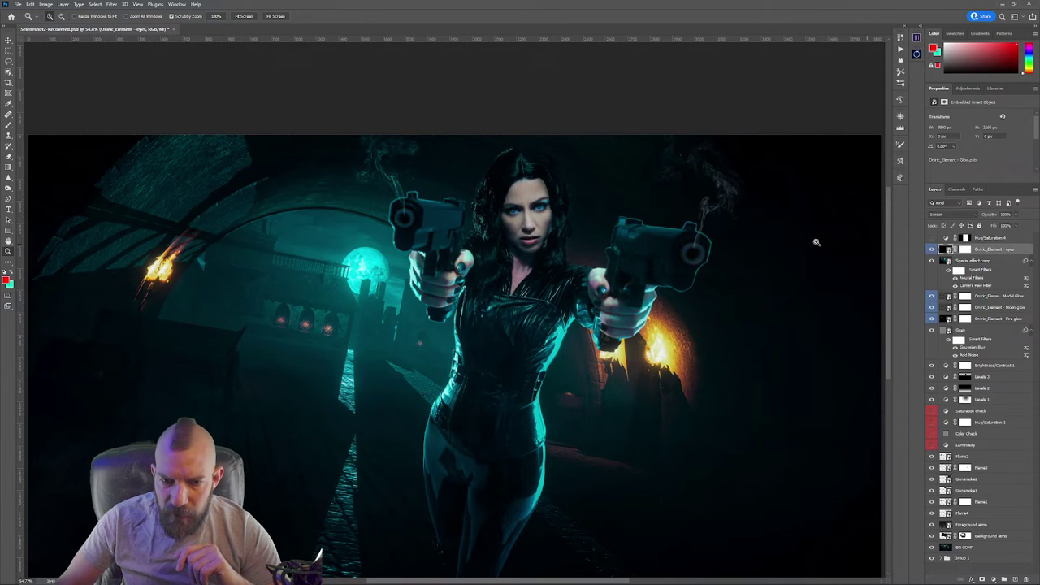
left_click(569, 219)
left_click_drag(569, 219, 675, 222)
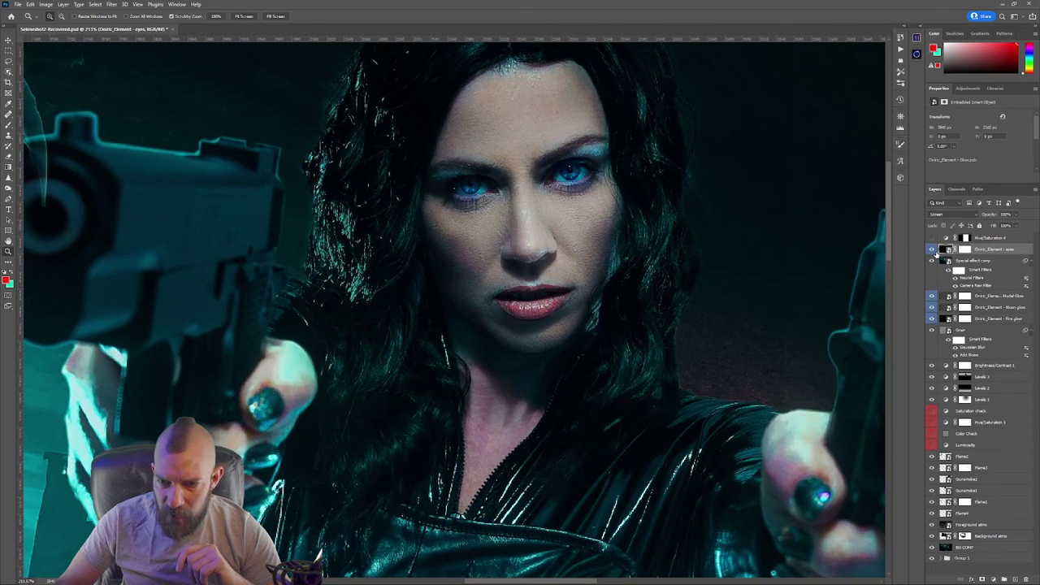
left_click(932, 249)
left_click(932, 250)
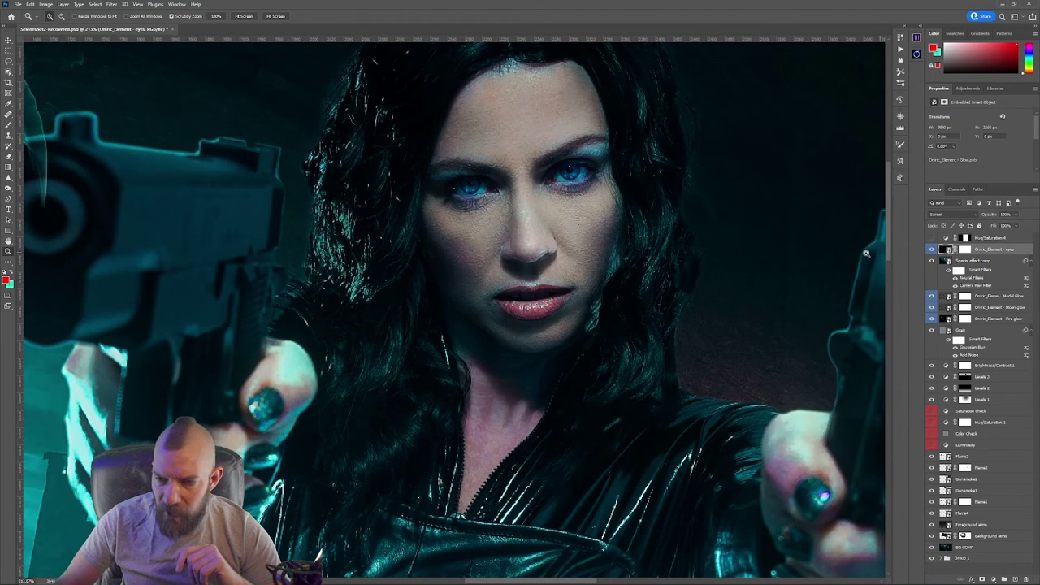
Show the Hue/Saturation 4 adjustment layer and open its settings with the whole model in view
scroll(868, 254, "down", 5)
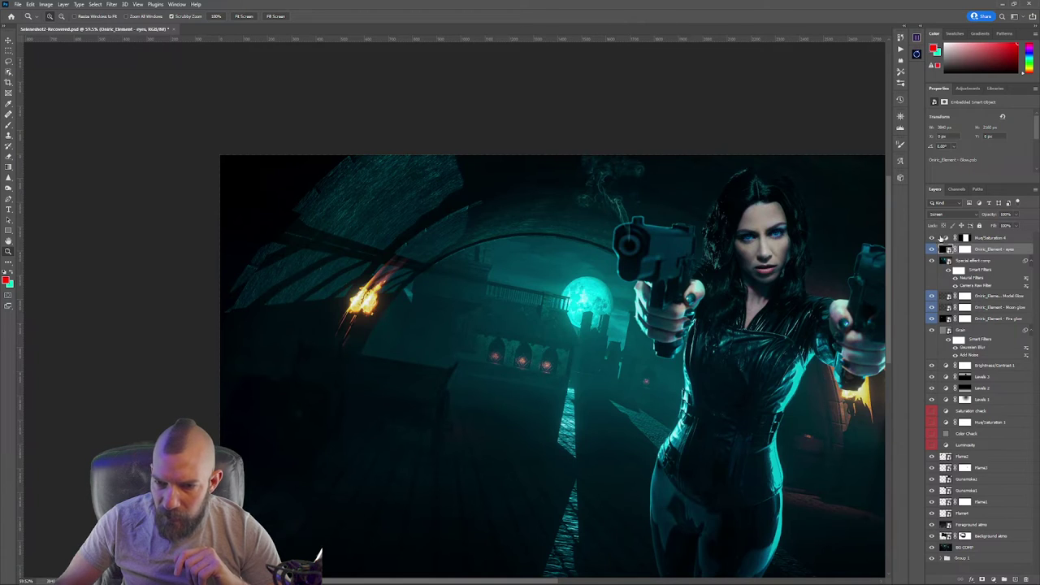
left_click(948, 237)
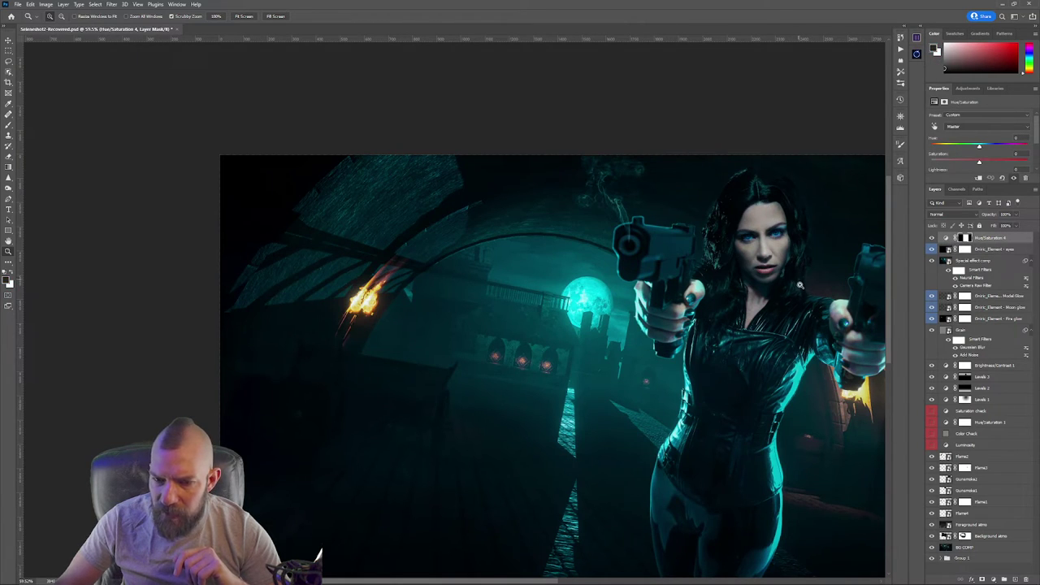
left_click_drag(617, 265, 543, 189)
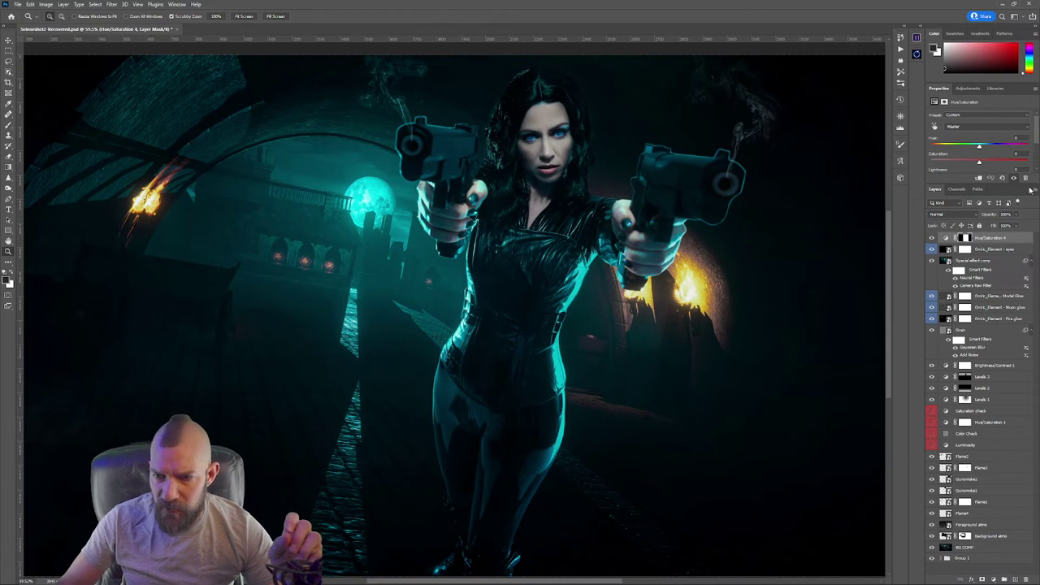
left_click(948, 239)
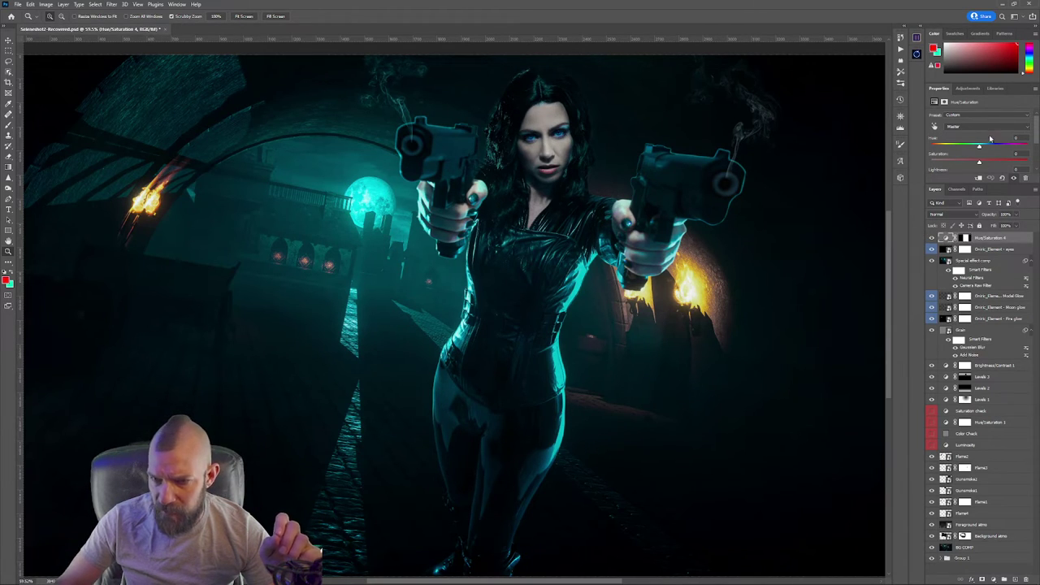
Hide the Hue/Saturation 4 and Special effect comp layers, and toggle the three Oniric glow layers to compare the whole composite, leaving them visible
left_click(932, 237)
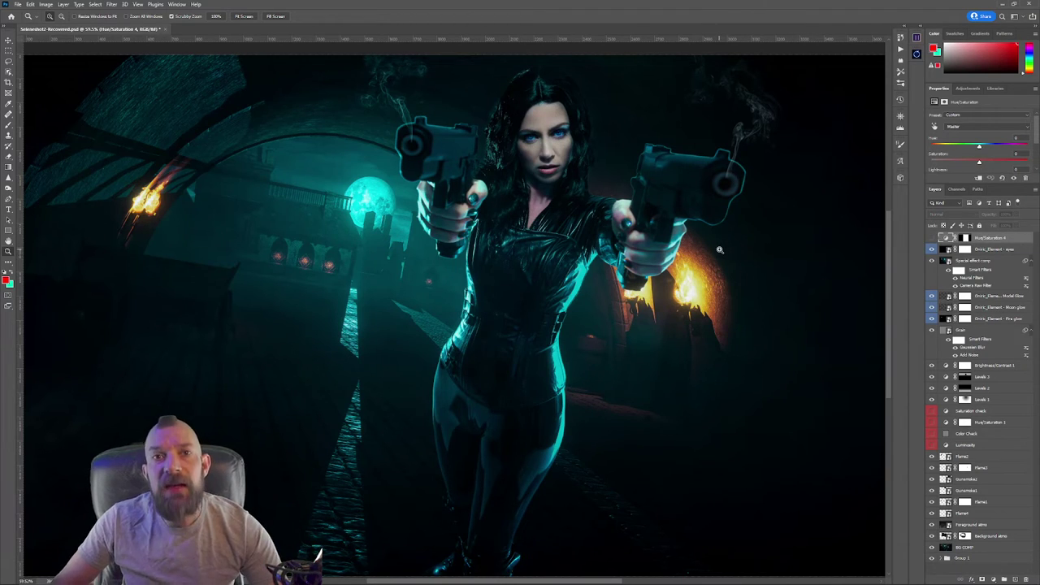
right_click(611, 268)
left_click(626, 271)
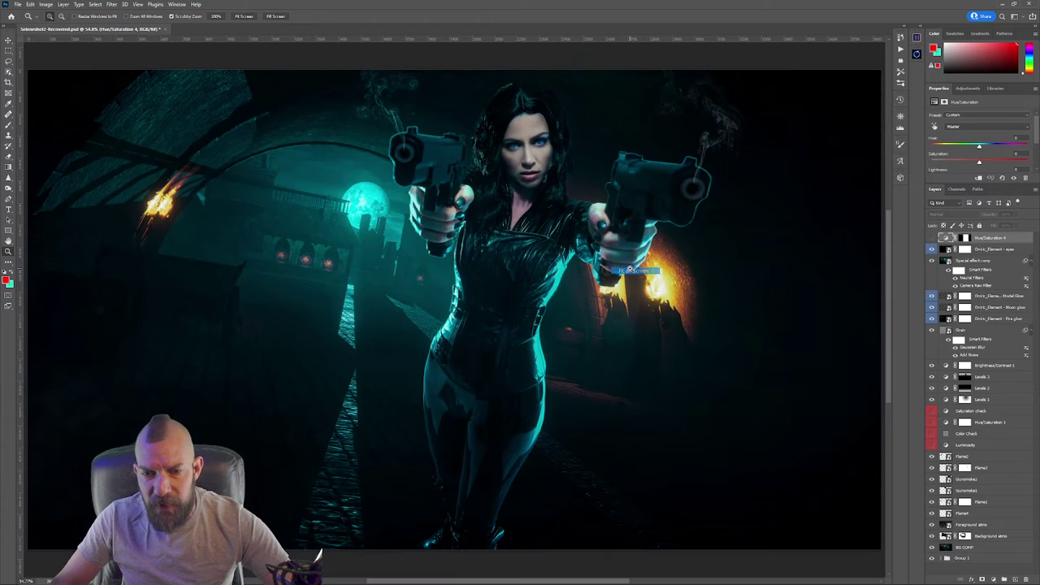
key("f")
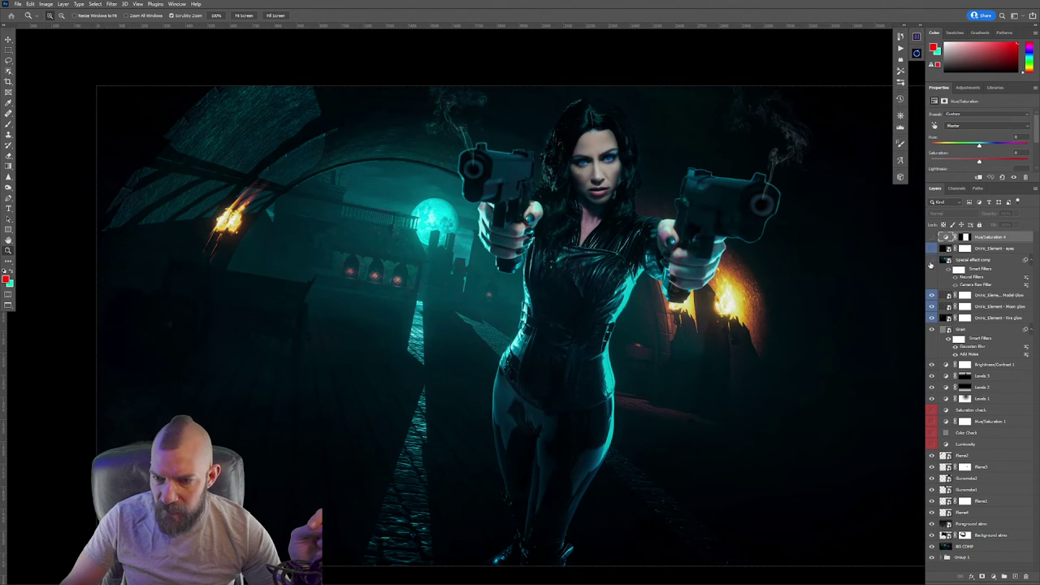
left_click_drag(931, 294, 931, 319)
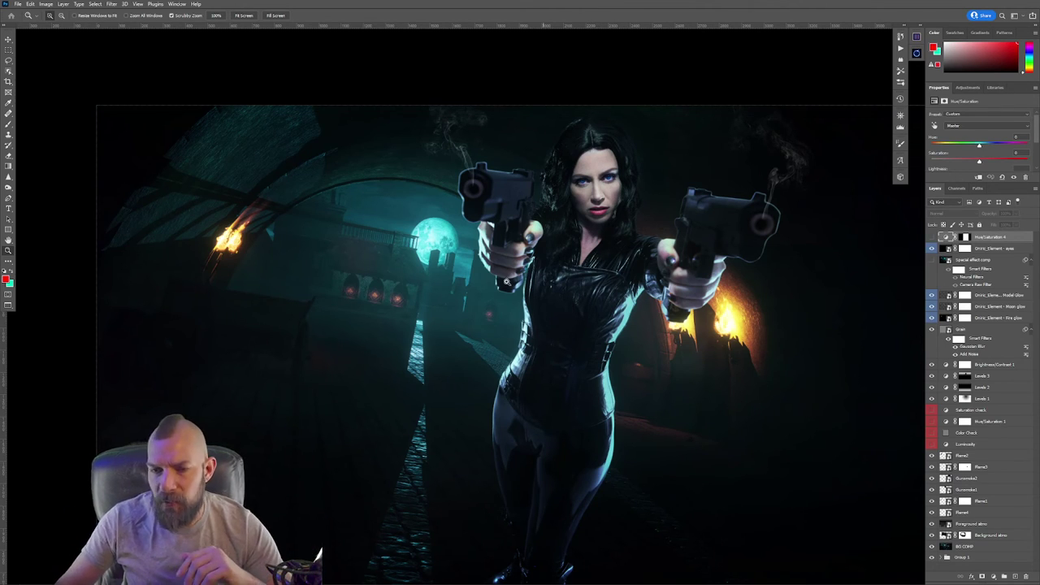
Fit the whole composite to the screen and display it in full-screen mode without the interface panels
key("f")
key("f")
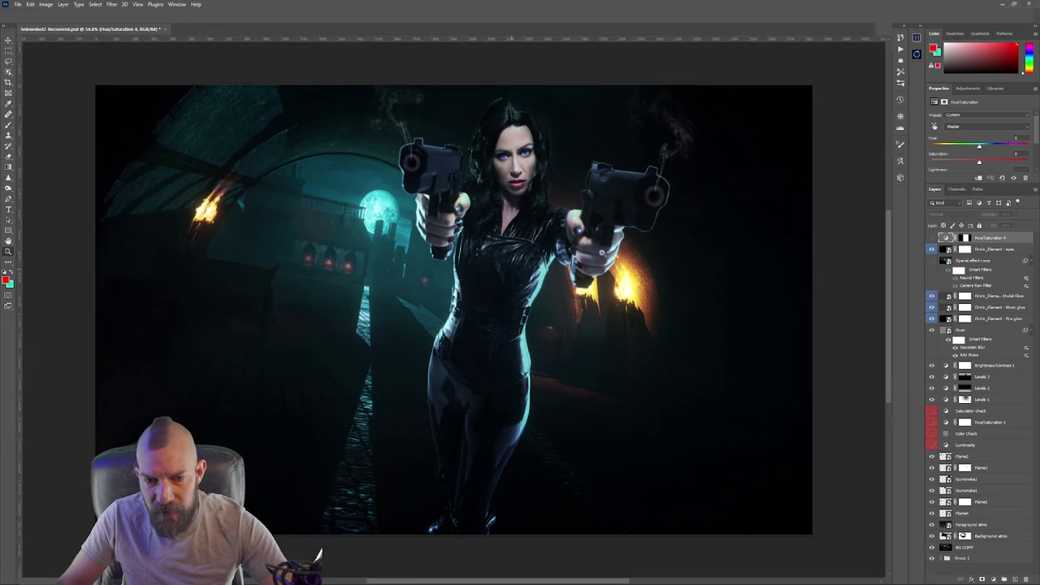
left_click(620, 268)
right_click(593, 260)
left_click(620, 264)
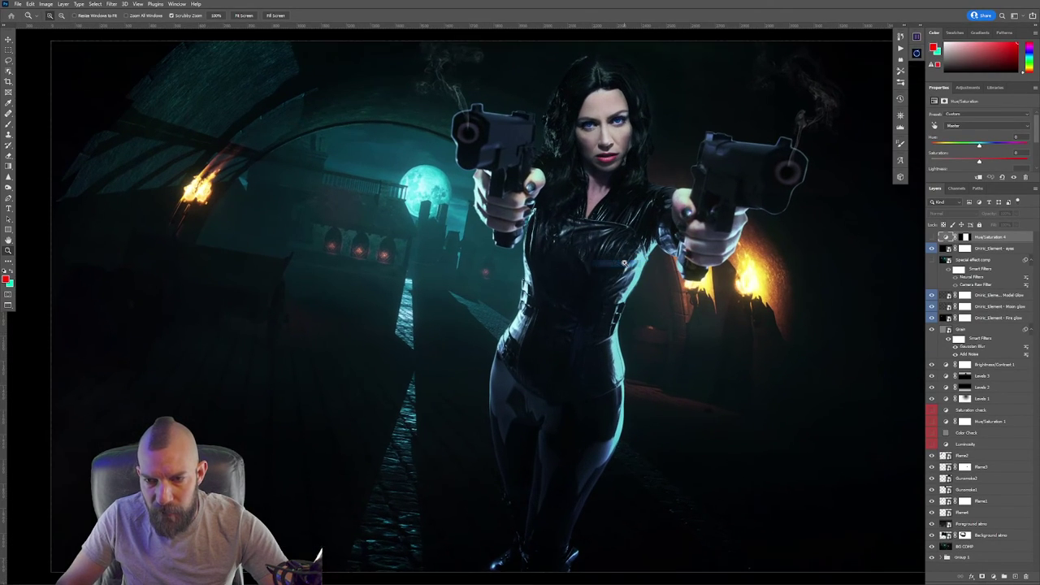
key("f")
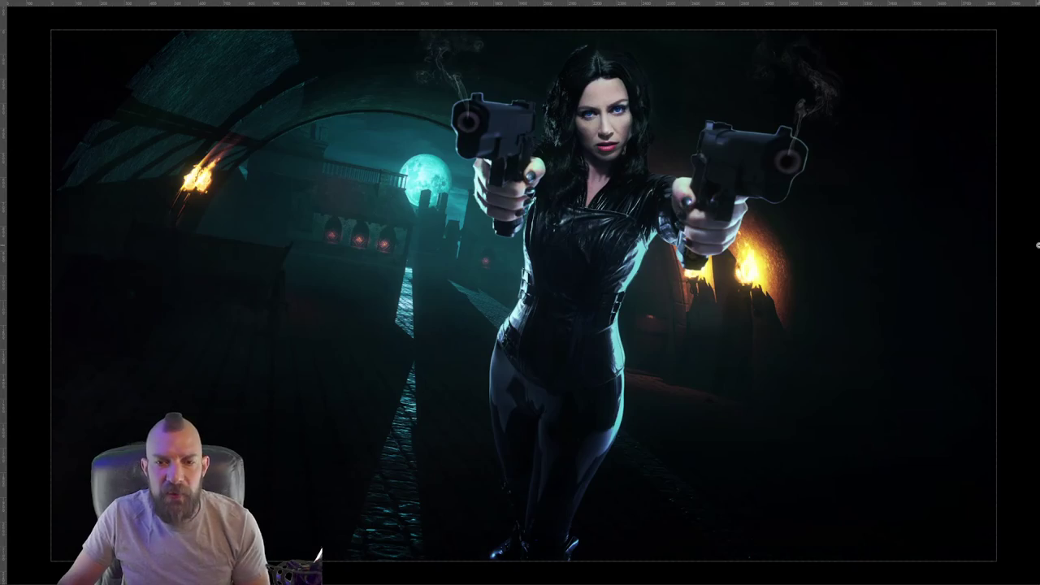